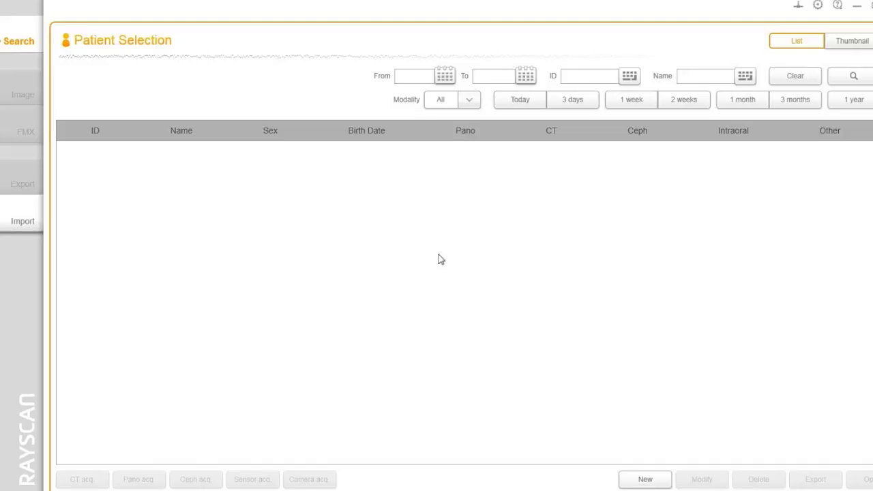
- Try the start and end date pickers, patient ID keypad, name search and Today filter
left_click(444, 76)
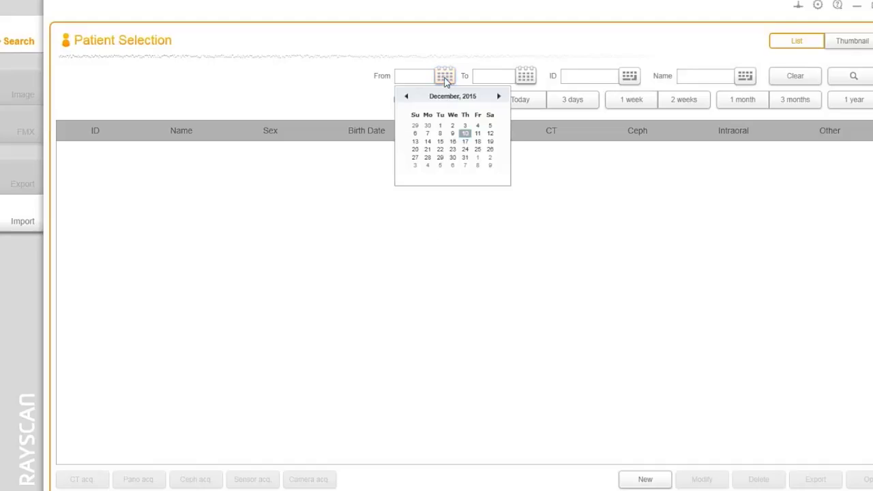
left_click(522, 78)
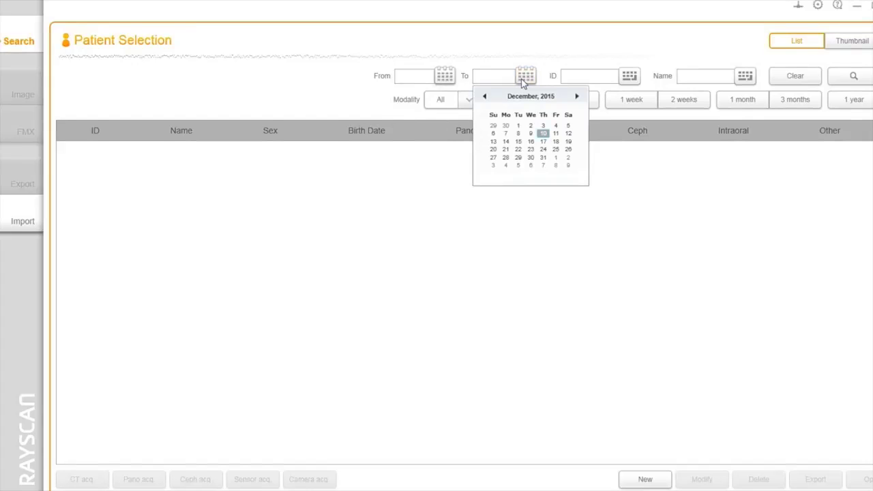
left_click(628, 77)
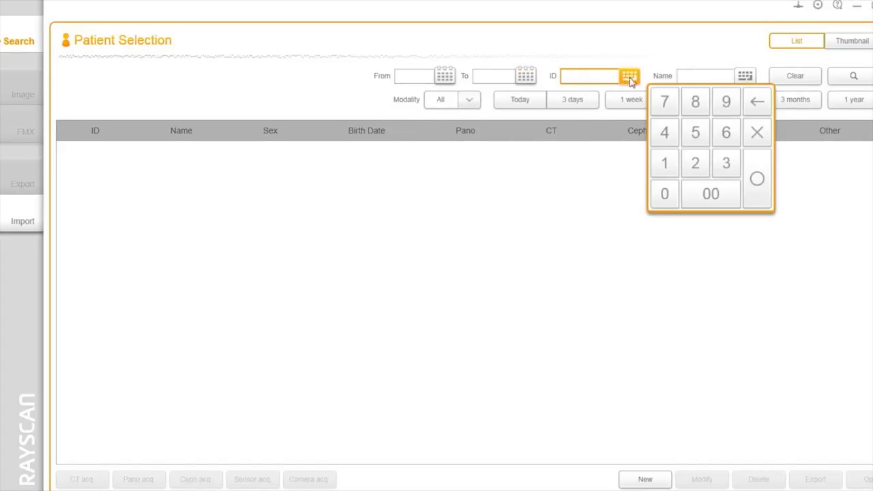
left_click(685, 78)
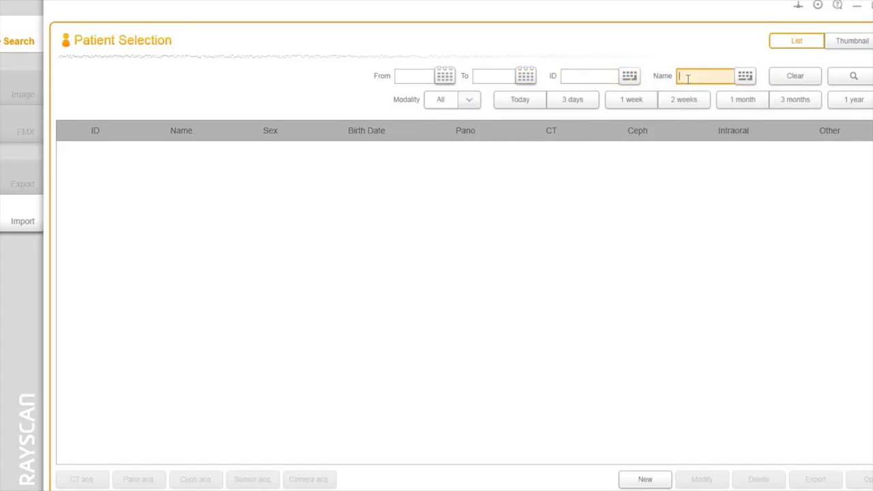
left_click(530, 101)
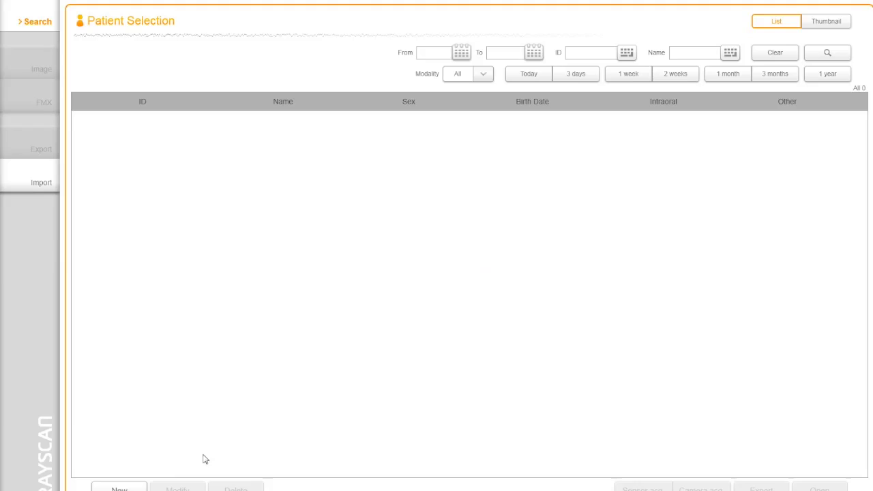
- Start a new patient record with an auto-generated ID and enter the patient's name
left_click(120, 488)
left_click(556, 219)
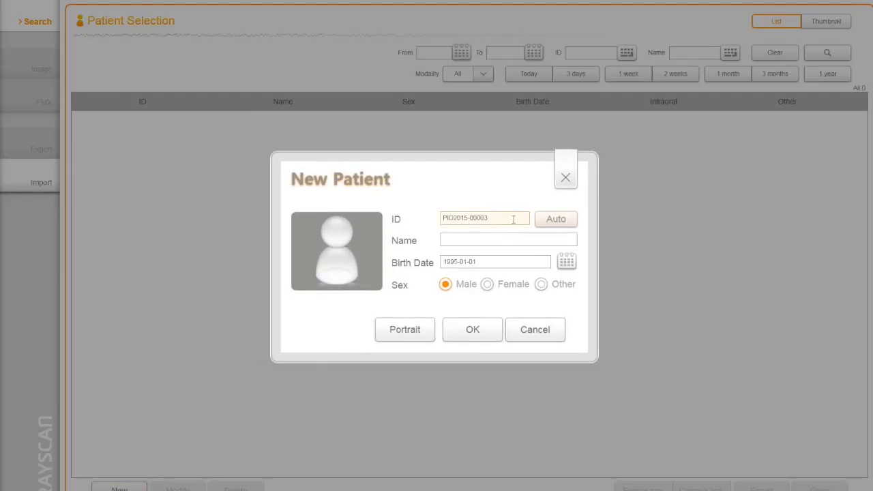
left_click(499, 240)
type("John Doe")
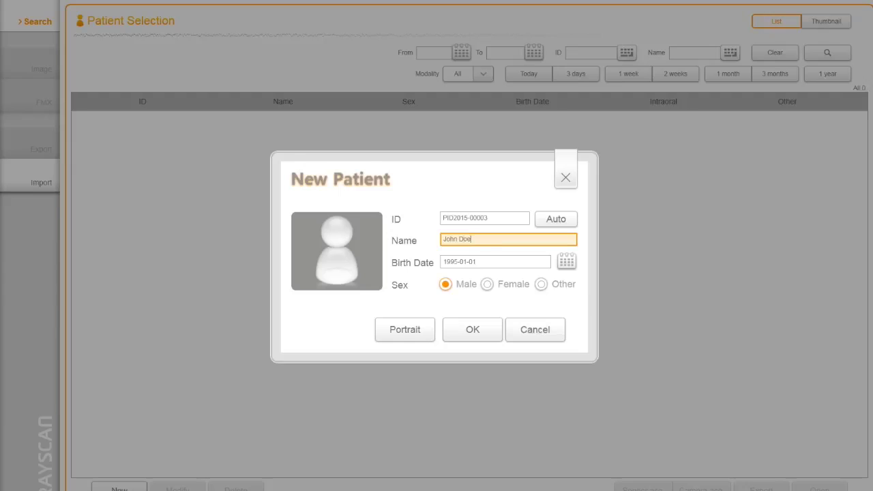
- Use the Ray logo file as the patient's portrait and save the new patient
left_click(416, 329)
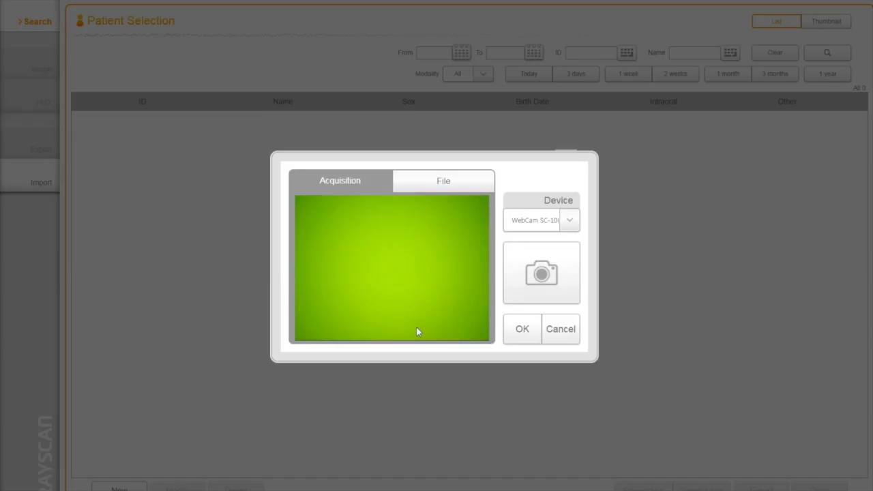
left_click(570, 224)
left_click(570, 225)
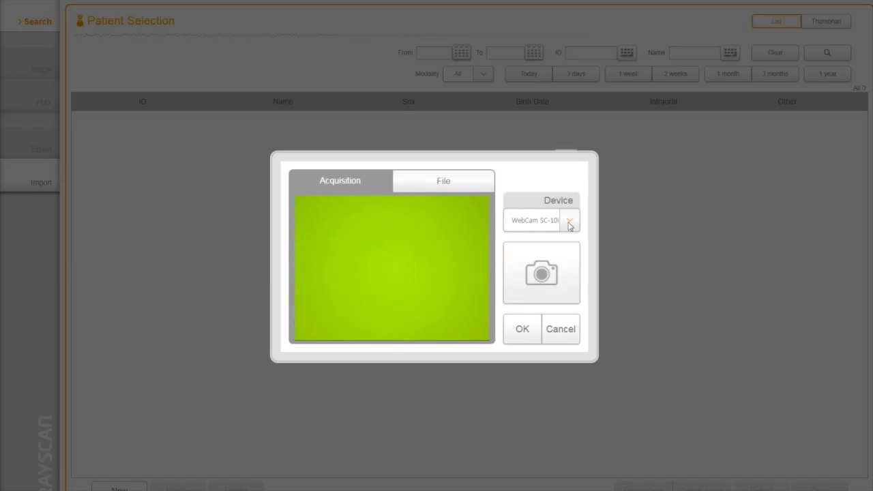
left_click(461, 185)
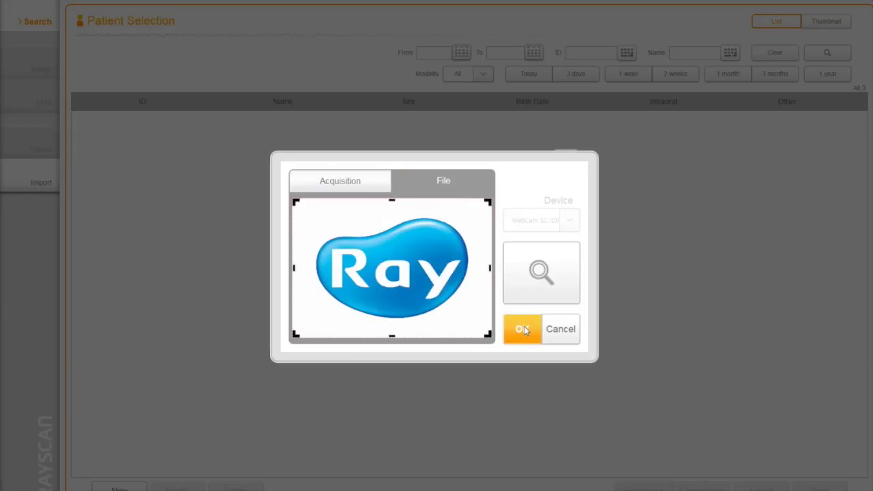
left_click(524, 330)
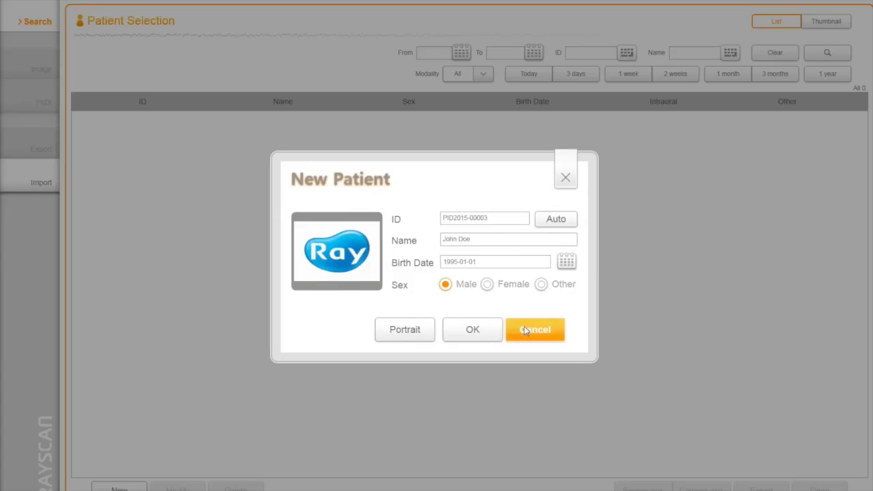
left_click(473, 330)
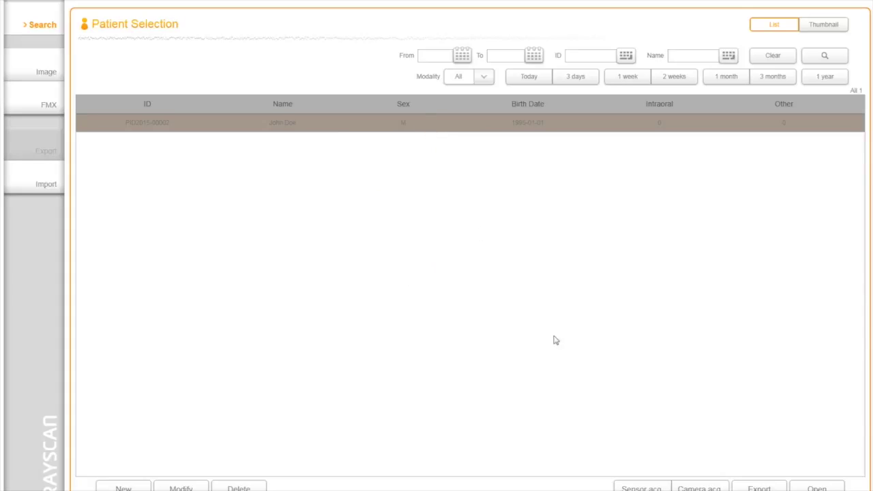
left_click(636, 488)
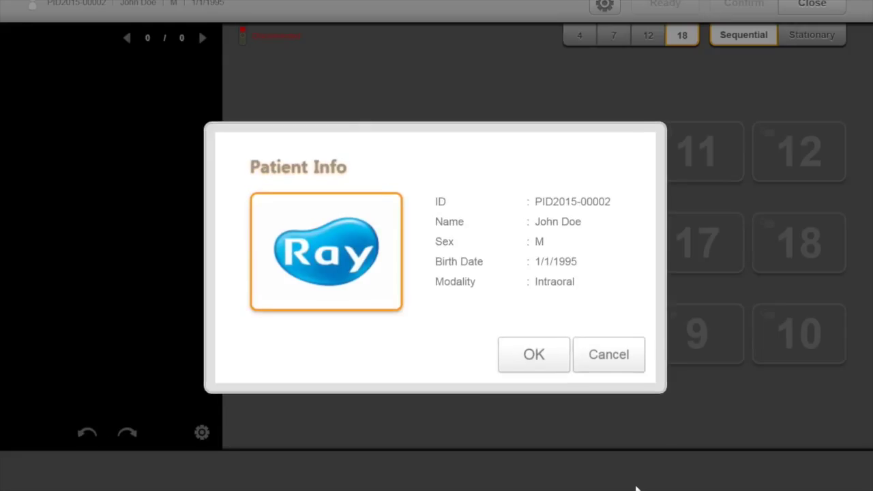
- Return from the acquisition screen to the patient list and open the Configuration settings
left_click(548, 354)
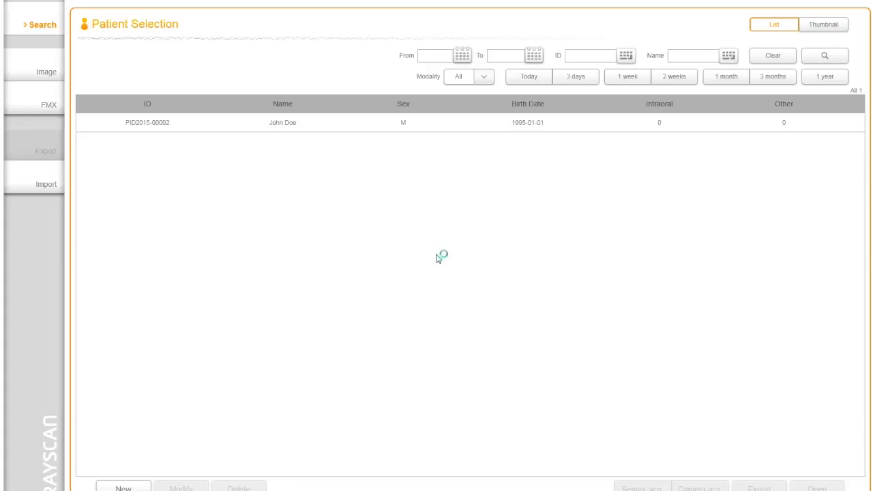
left_click(794, 0)
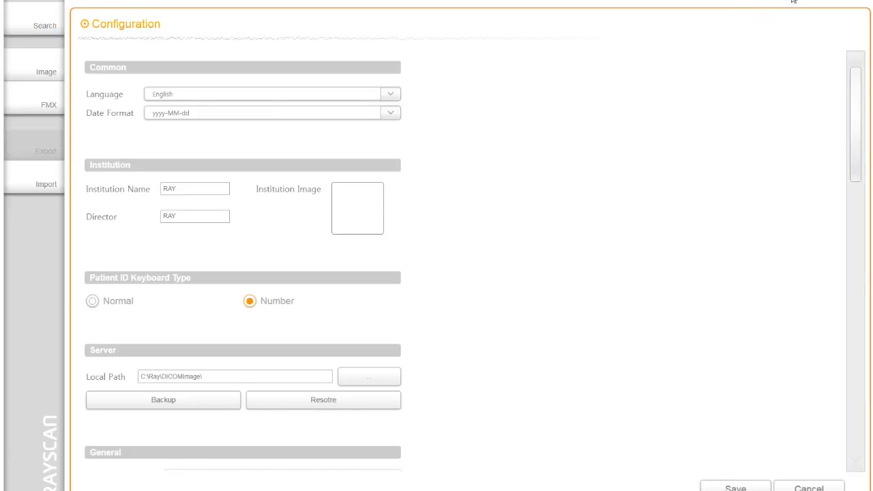
- Enable Use Favorite Toolbar and add the ruler, protractor, curve and triangle tools to favorites
scroll(420, 254, "down", 15)
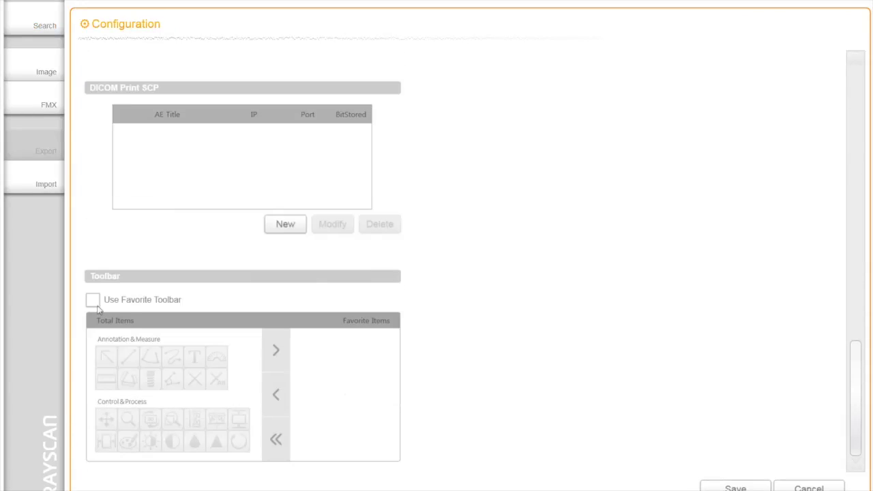
left_click(93, 300)
left_click(106, 378)
left_click(276, 351)
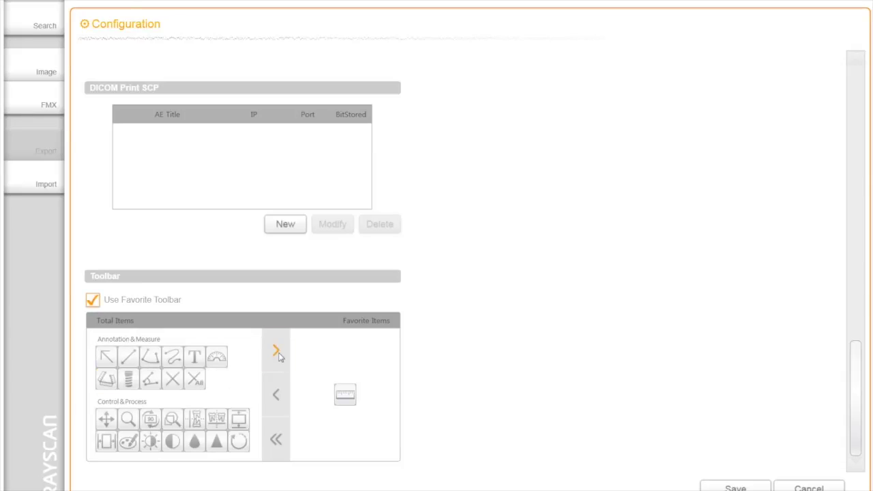
left_click(216, 357)
left_click(275, 350)
left_click(172, 357)
left_click(277, 352)
left_click(216, 440)
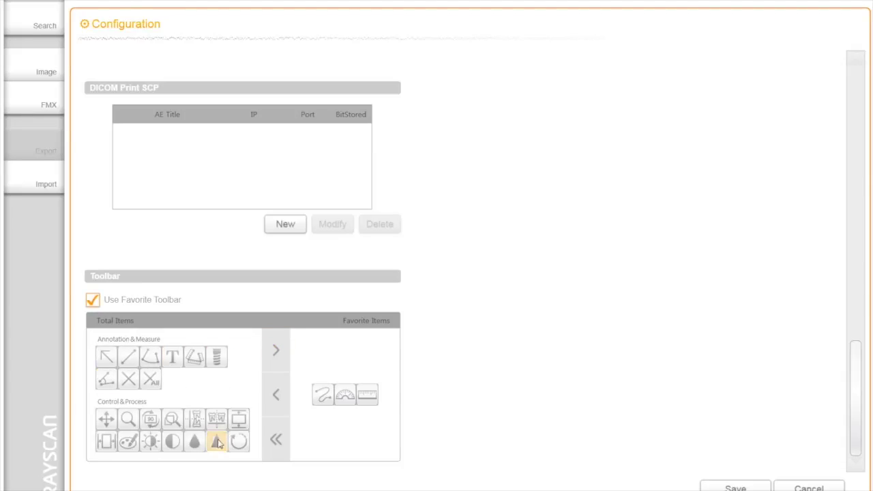
left_click(276, 351)
- Remove the triangle, clear all favorite tools, and save the configuration
left_click(323, 386)
left_click(274, 396)
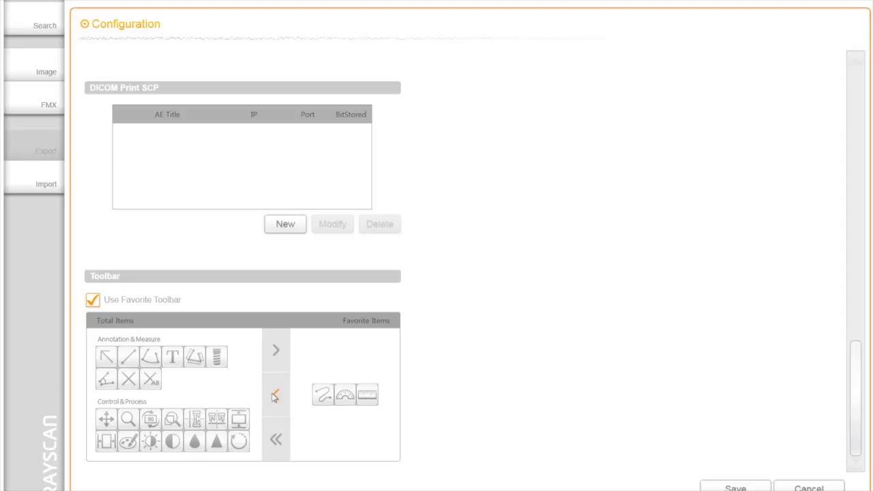
left_click(275, 440)
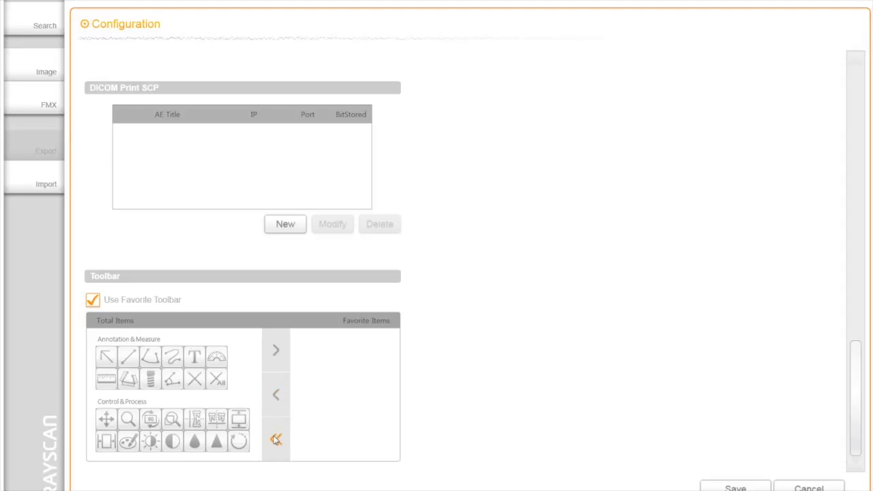
left_click(735, 487)
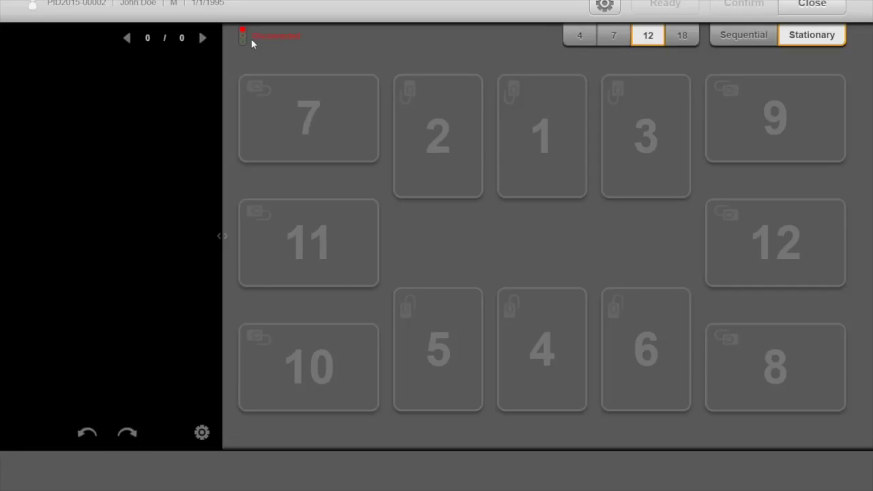
- Try the 4, 7 and 12 layouts, then settle on the 18-image layout in Sequential order
left_click(574, 41)
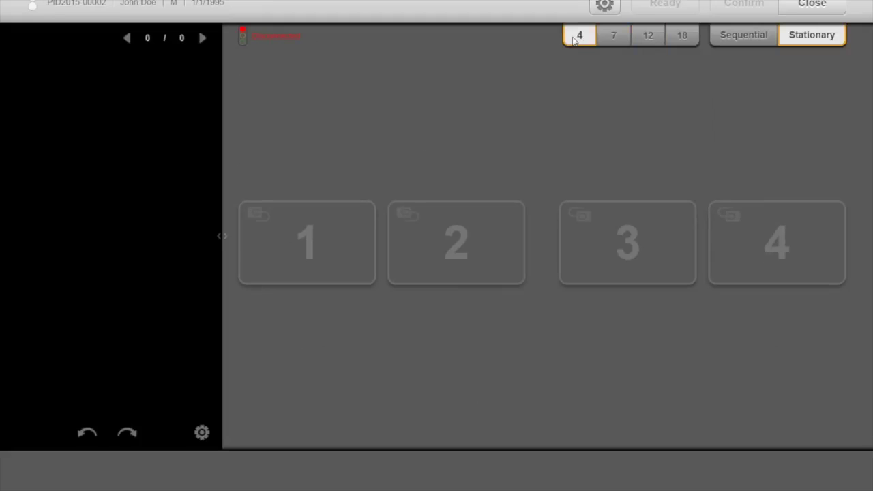
left_click(614, 41)
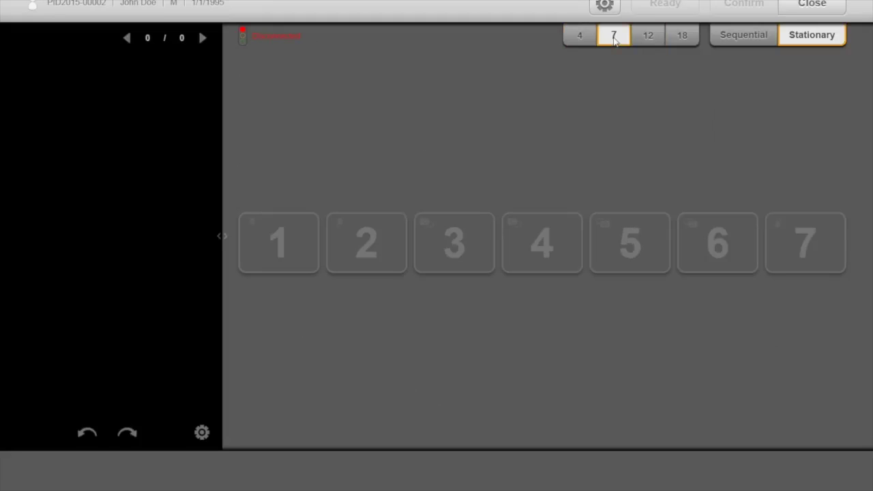
left_click(648, 39)
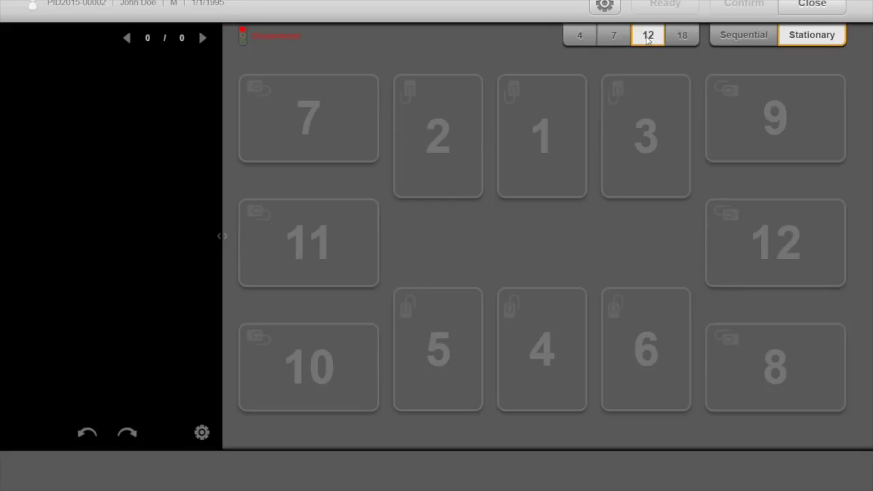
left_click(680, 40)
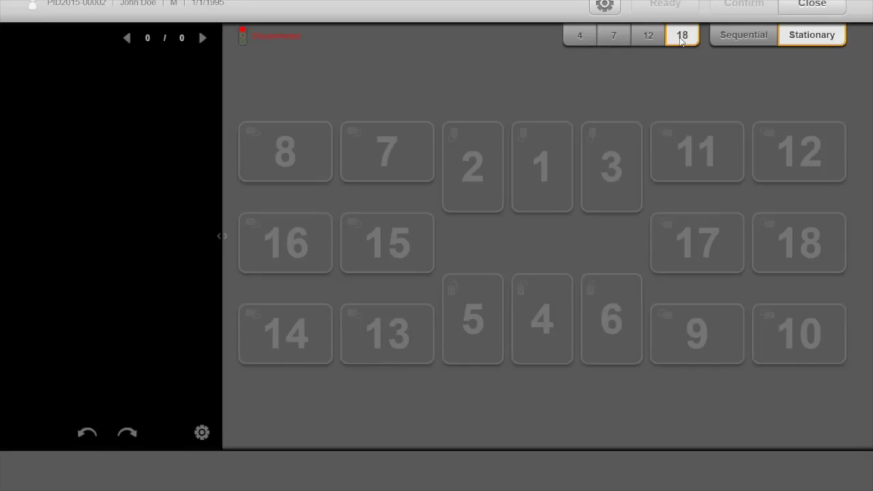
left_click(738, 43)
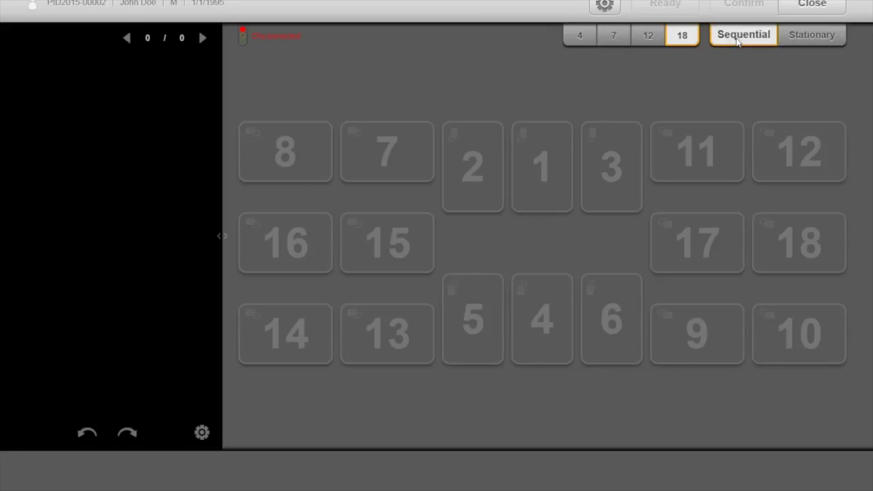
- Switch to Stationary acquisition and ready the sensor to capture the intraoral X-ray
left_click(799, 42)
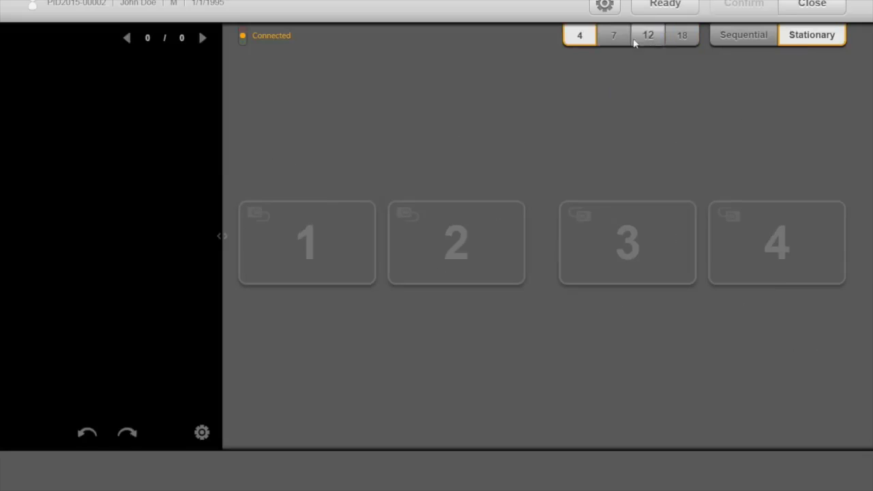
left_click(659, 6)
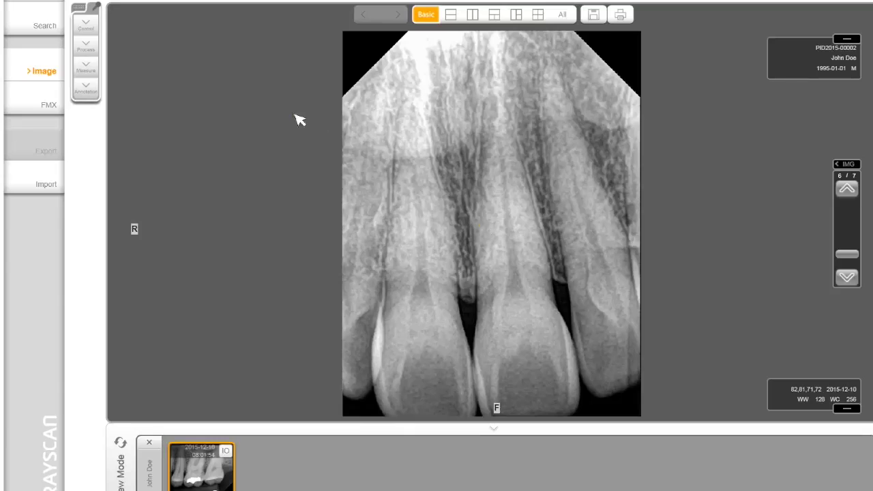
left_click(99, 8)
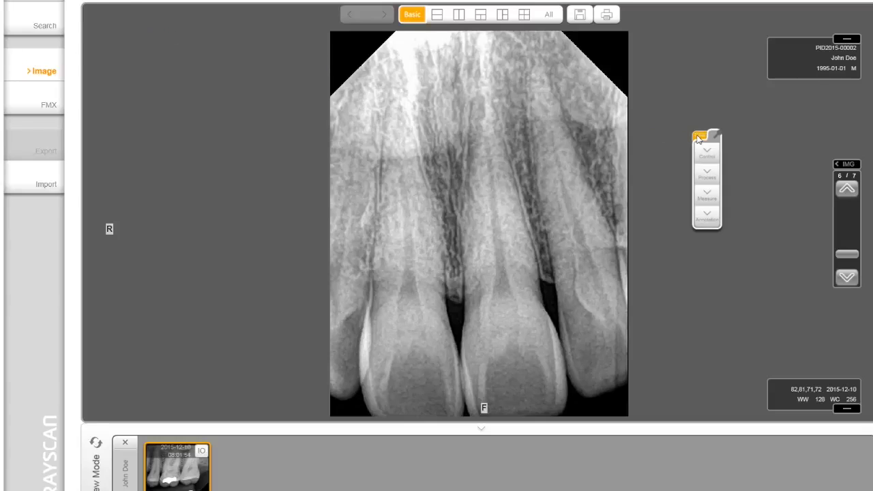
- Dock the floating tool palette to the viewer and expand the Control section
mouse_move(699, 137)
left_mouse_down()
mouse_move(648, 136)
mouse_move(311, 230)
mouse_move(180, 308)
left_mouse_up()
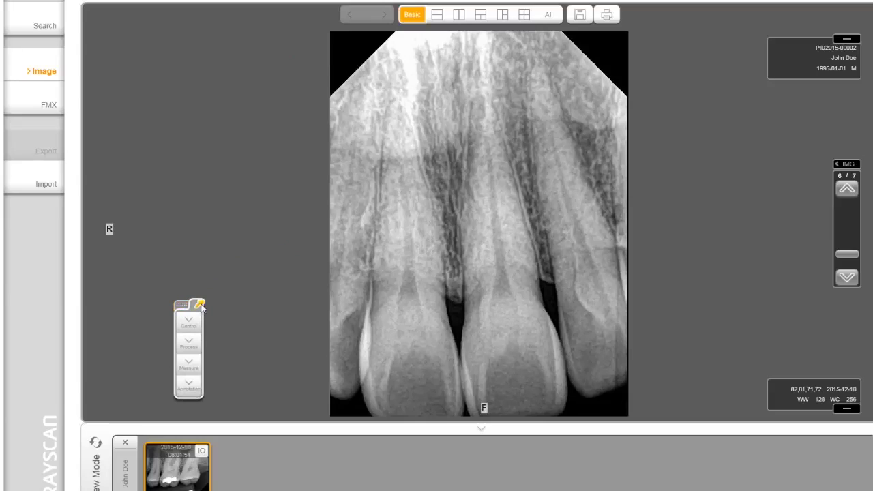
left_click(201, 305)
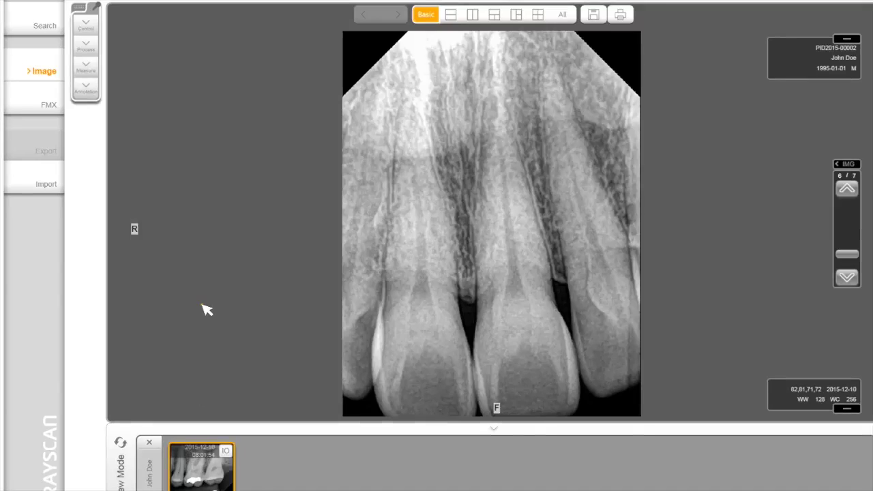
left_click(88, 31)
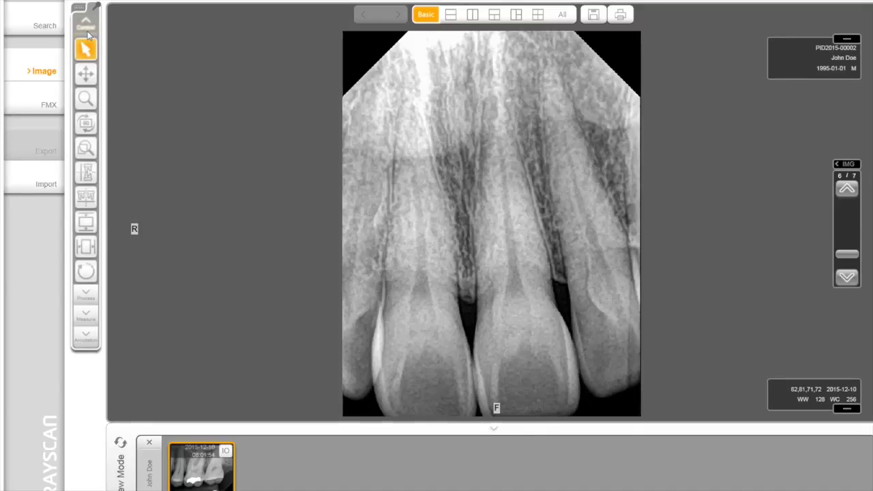
- Pan and zoom the X-ray, rotate it 90° four times back upright, and open the Magnifier
left_click(86, 77)
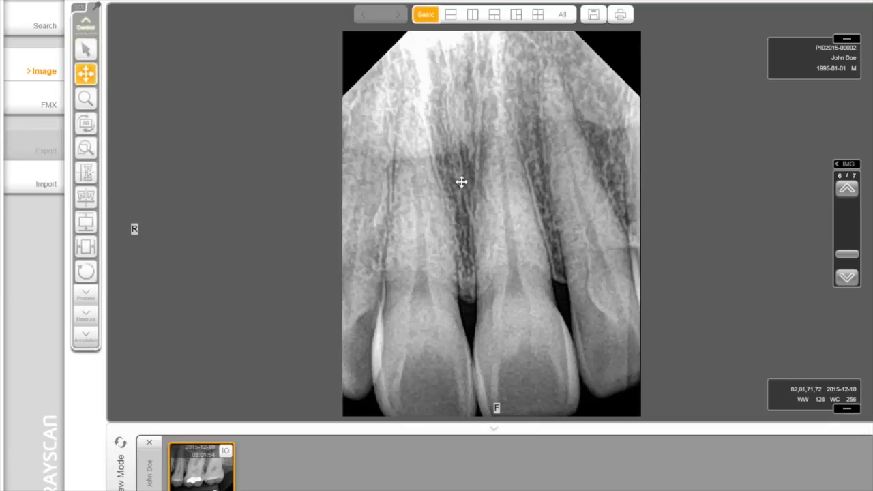
mouse_move(517, 212)
left_mouse_down()
mouse_move(459, 210)
mouse_move(552, 216)
mouse_move(516, 216)
left_mouse_up()
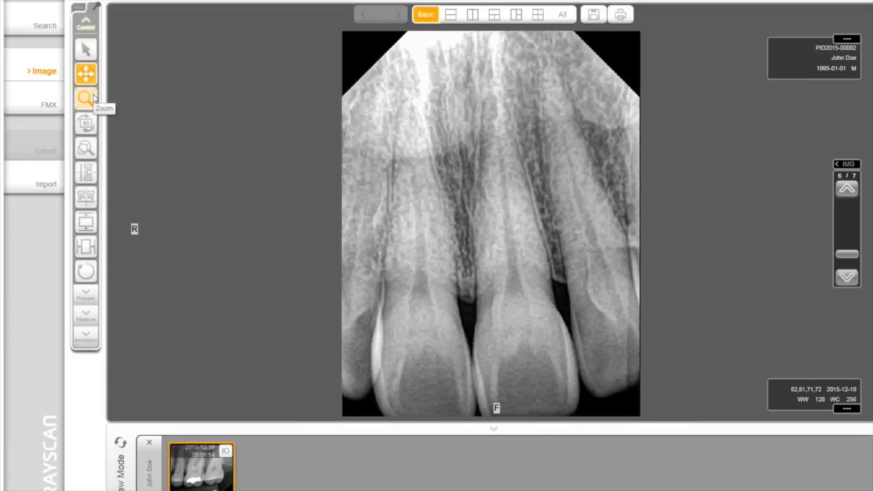
left_click(93, 98)
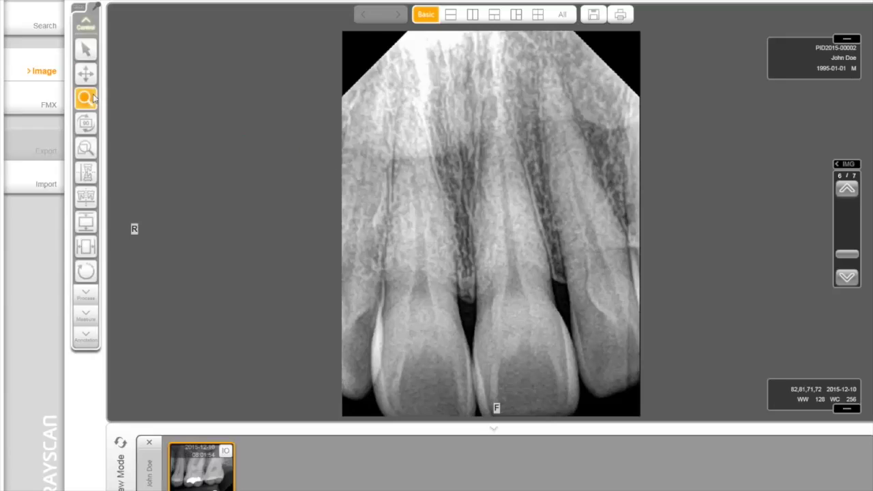
mouse_move(426, 242)
left_mouse_down()
mouse_move(468, 230)
mouse_move(417, 264)
left_mouse_up()
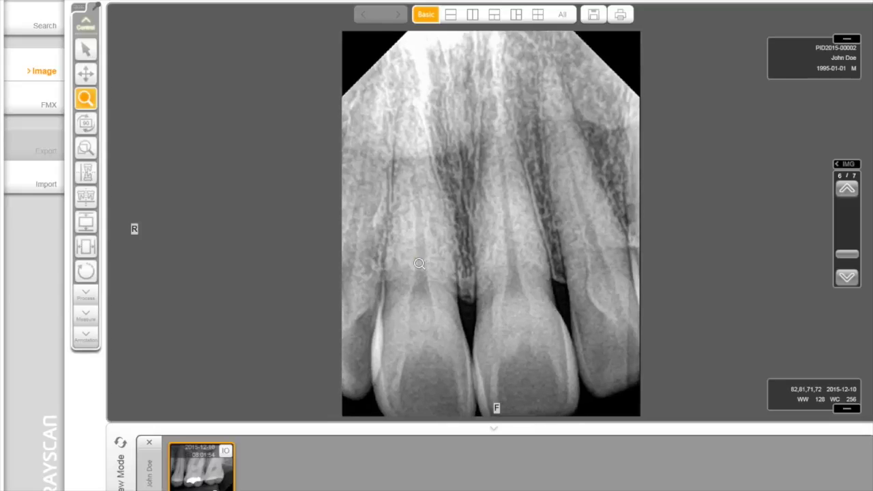
left_click(90, 123)
left_click(94, 121)
left_click(96, 120)
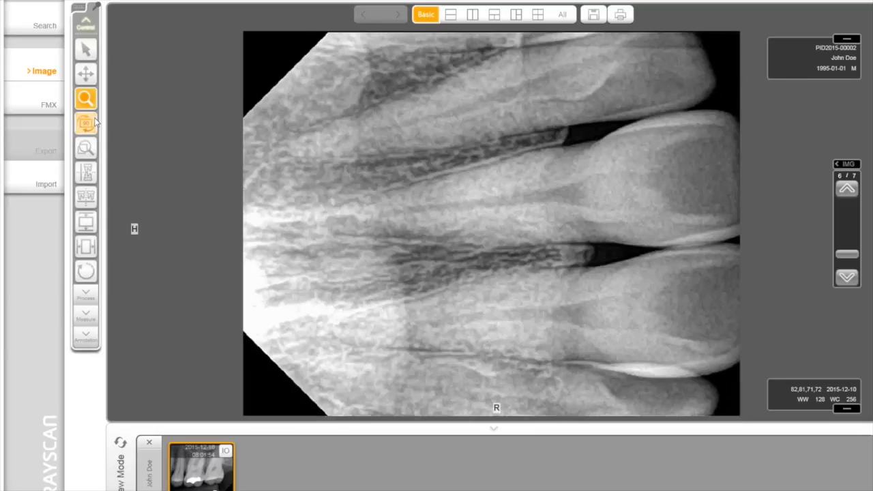
left_click(96, 120)
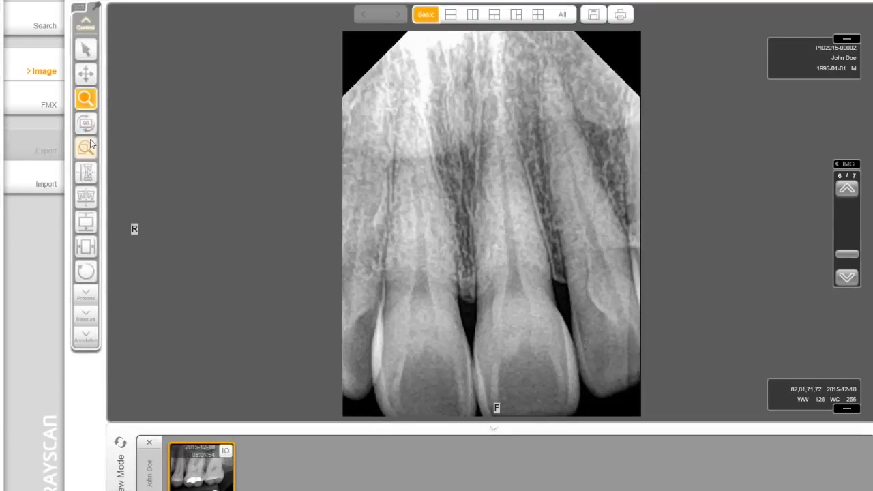
left_click(91, 143)
left_click(400, 165)
- Inspect the X-ray with the Enhancement magnifier, then flip it vertically and horizontally twice each
mouse_move(400, 165)
left_mouse_down()
mouse_move(403, 139)
mouse_move(399, 175)
left_mouse_up()
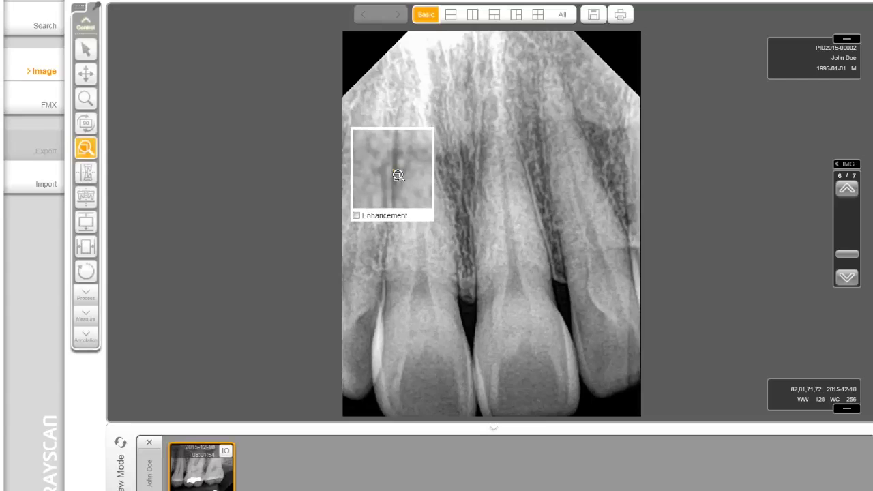
left_click(359, 217)
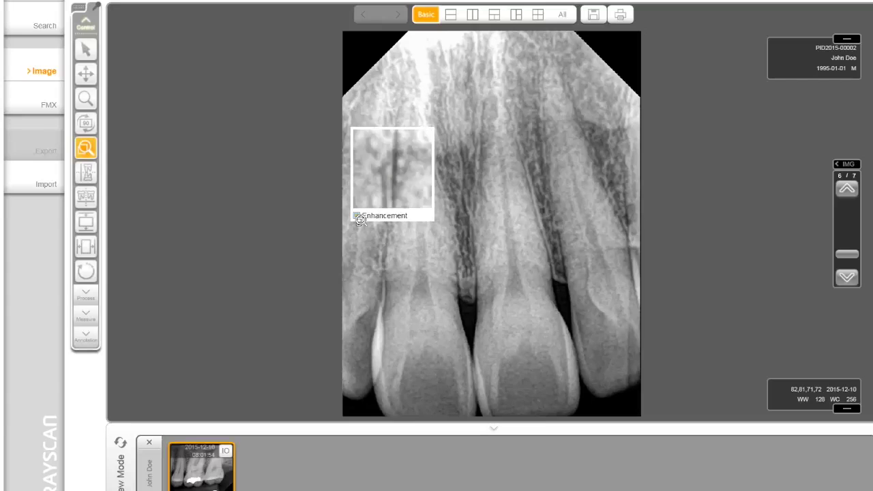
left_click(95, 176)
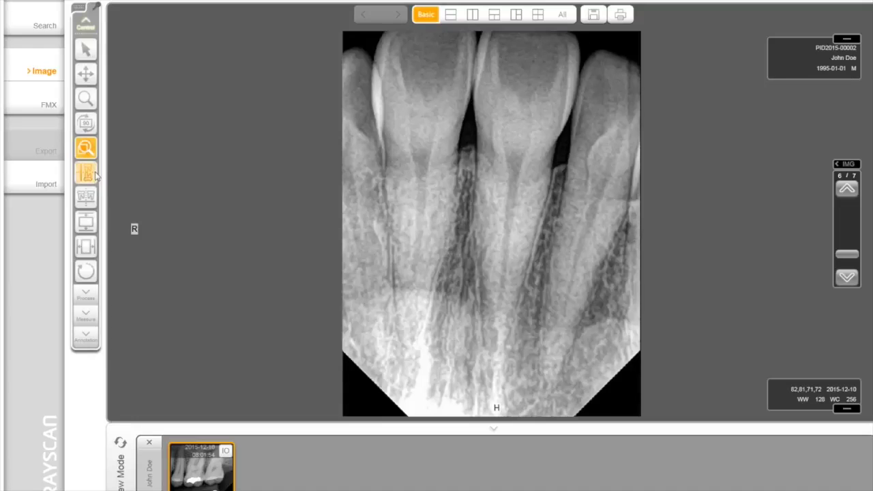
left_click(95, 176)
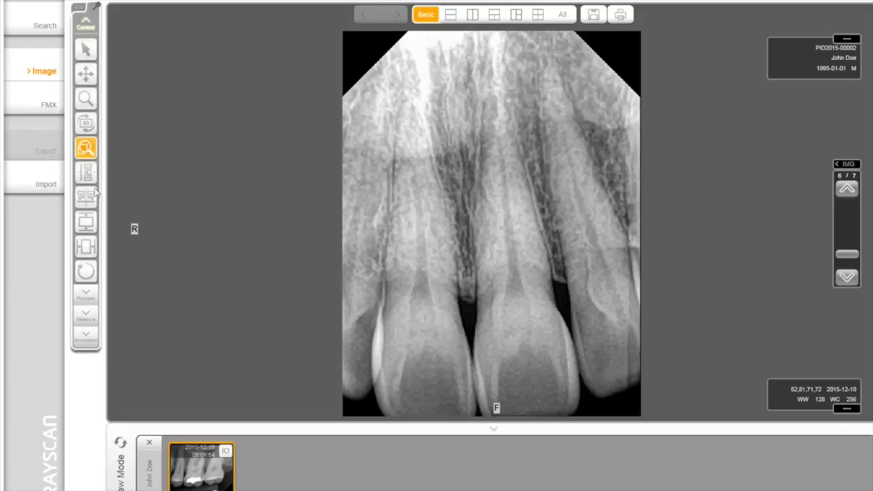
left_click(94, 197)
left_click(95, 196)
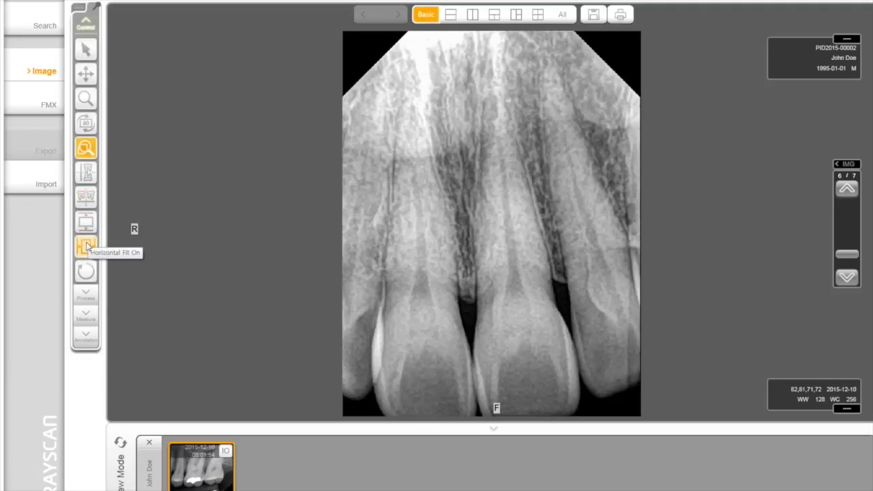
- Fit the X-ray to the viewer horizontally, then vertically
left_click(87, 248)
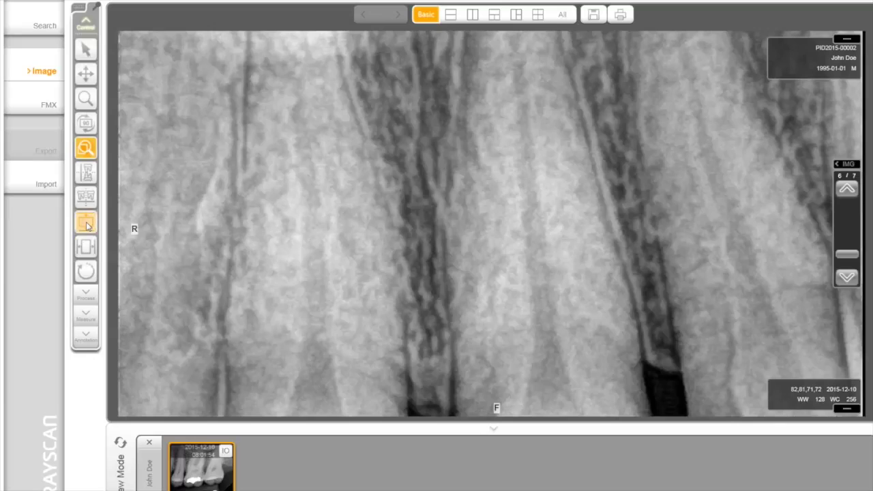
left_click(86, 225)
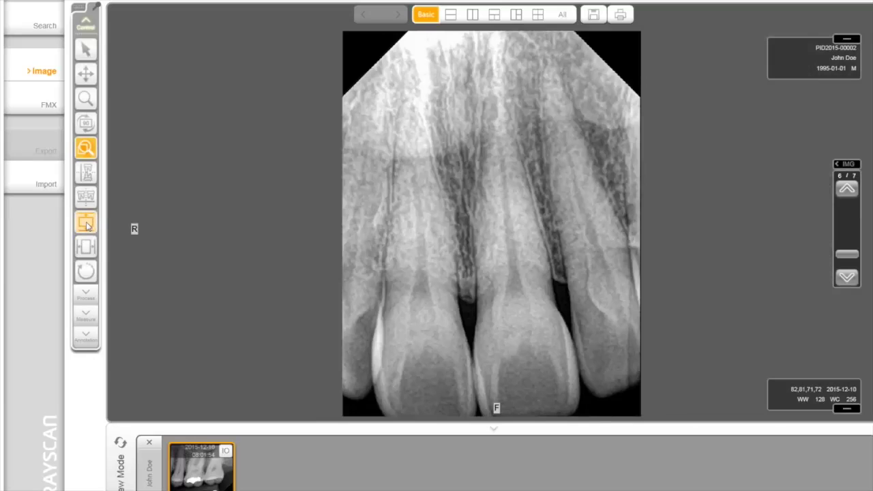
left_click(86, 26)
- Window the X-ray to WW 128, WC 256, toggle Invert on and off, and apply Sharpen
left_click(88, 119)
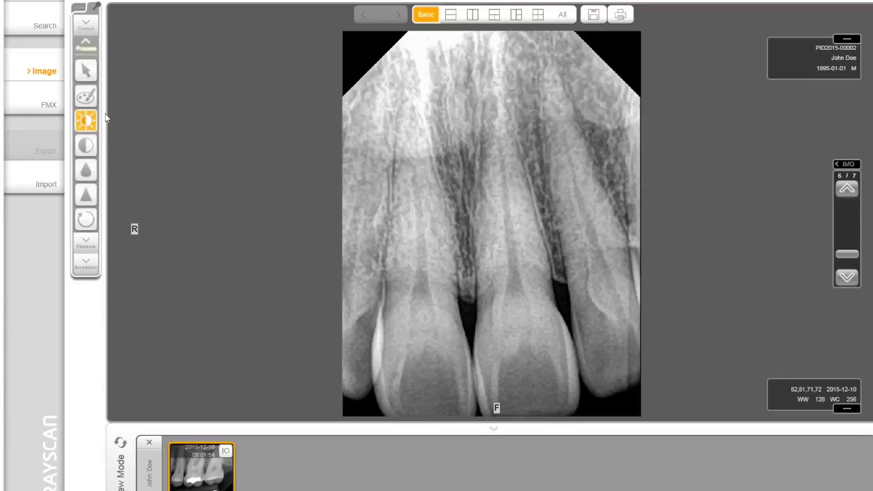
mouse_move(465, 215)
left_mouse_down()
mouse_move(484, 213)
mouse_move(443, 213)
left_mouse_up()
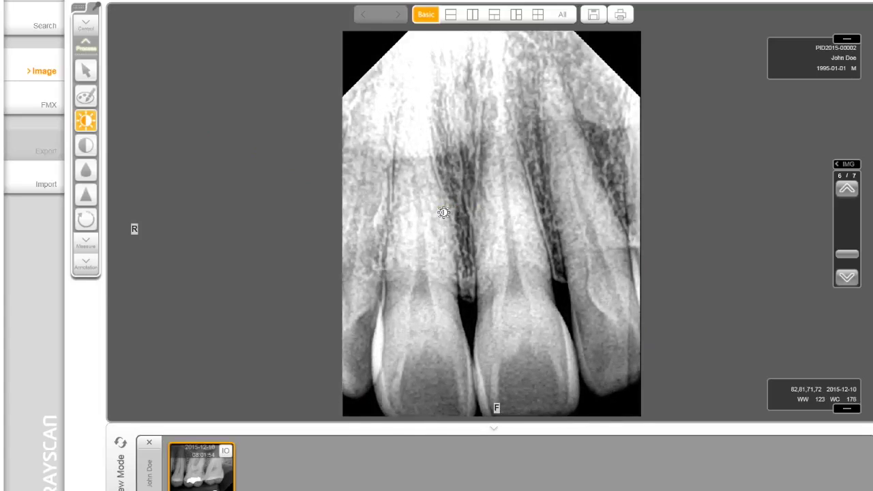
mouse_move(443, 213)
left_mouse_down()
mouse_move(444, 188)
mouse_move(444, 217)
left_mouse_up()
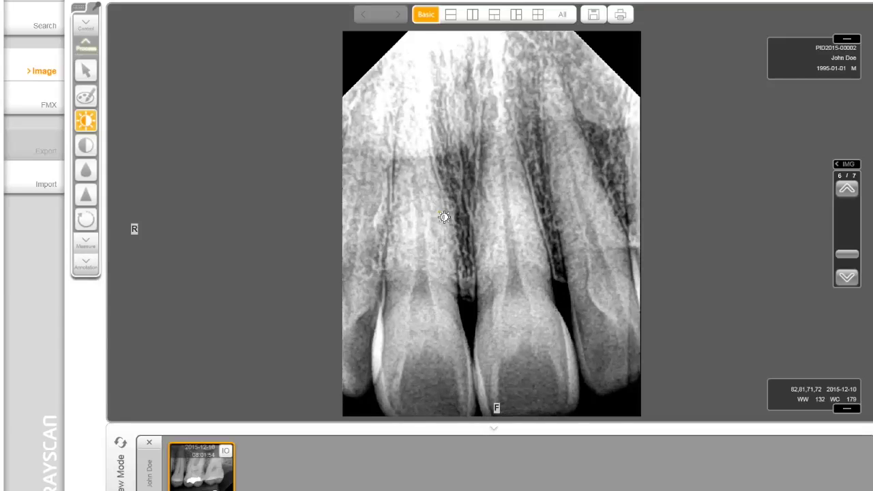
left_click(92, 146)
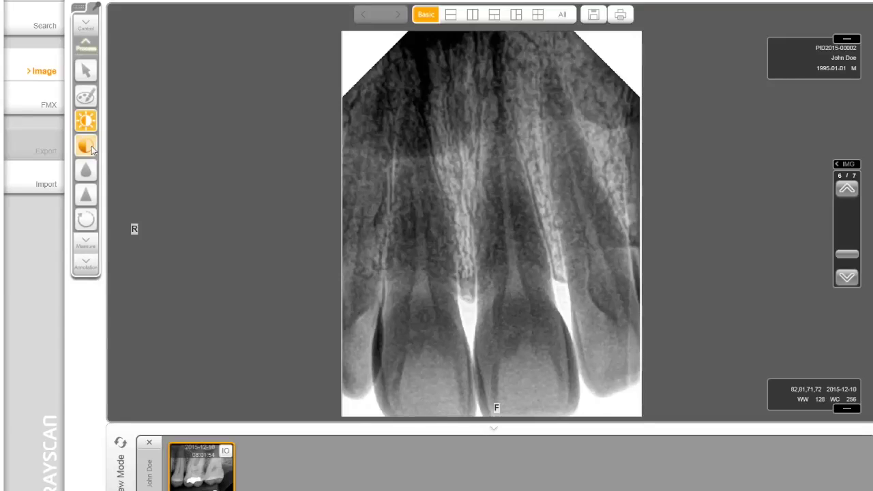
left_click(92, 150)
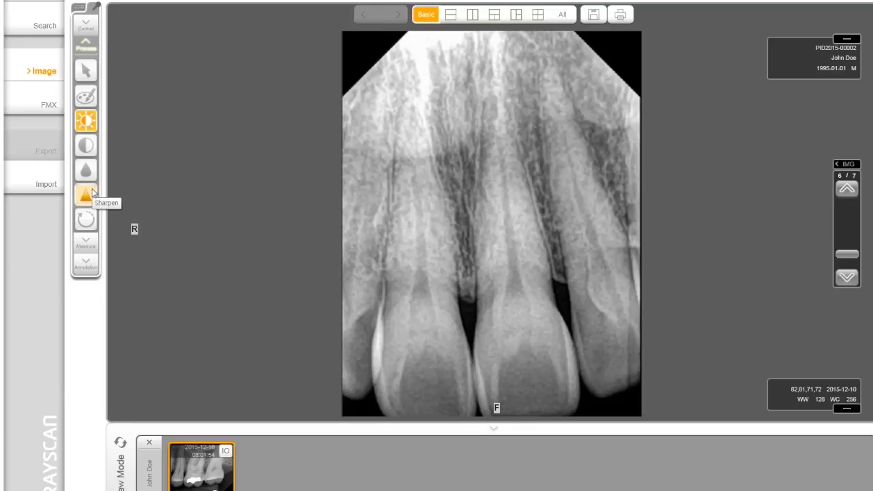
left_click(92, 193)
left_click(85, 242)
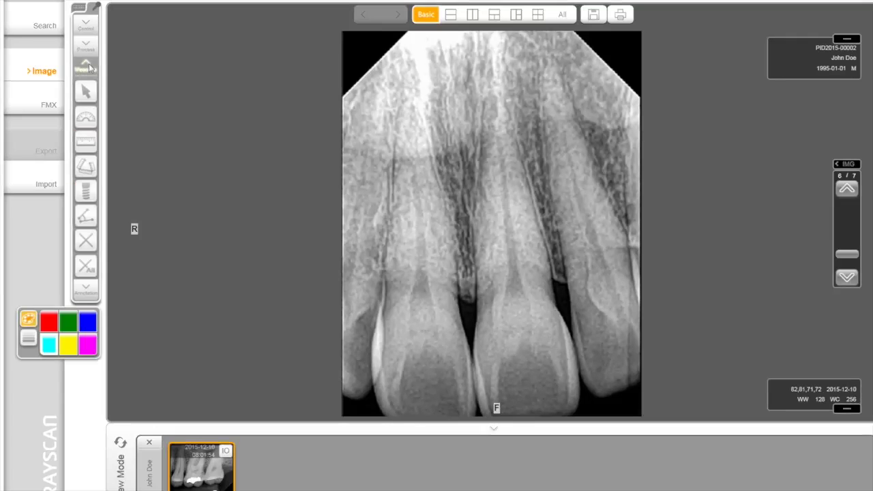
- Measure a straight length and a two-segment length down the tooth root on the X-ray
left_click(87, 118)
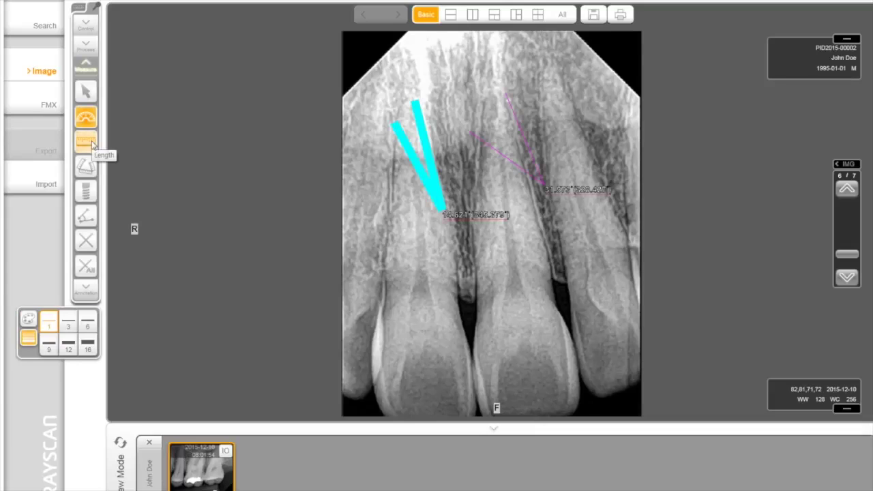
left_click(92, 144)
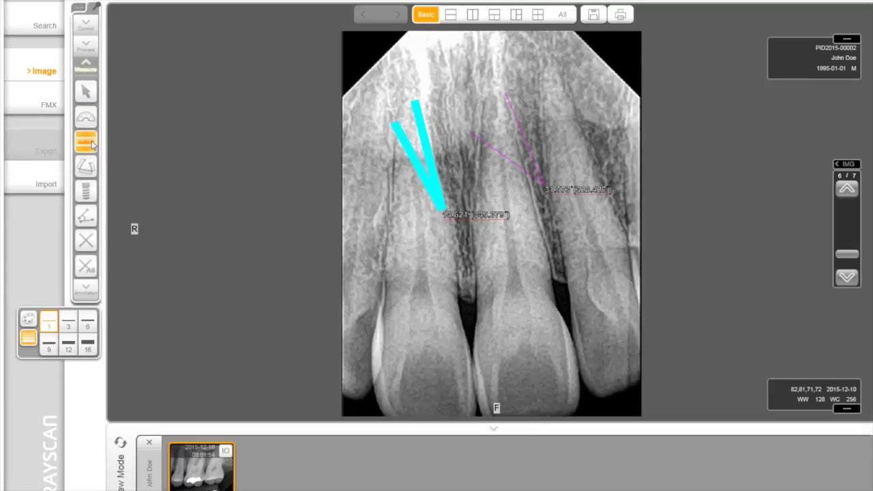
left_click_drag(418, 189, 432, 346)
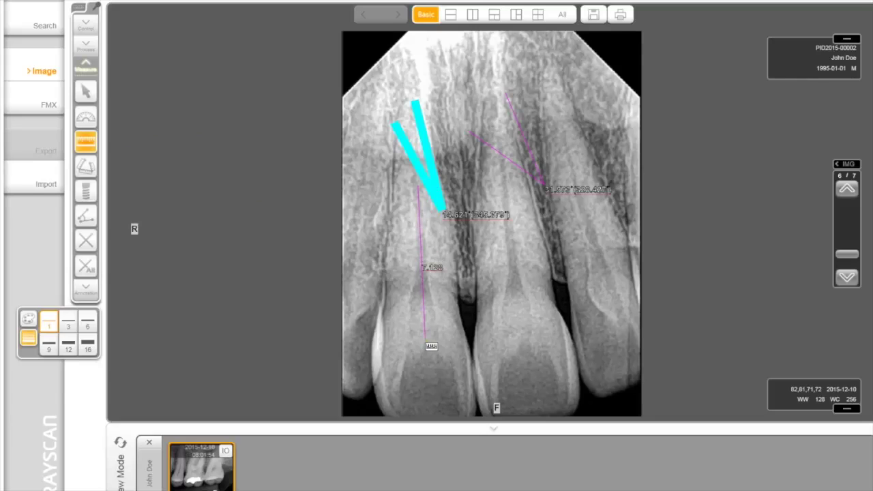
left_click(89, 169)
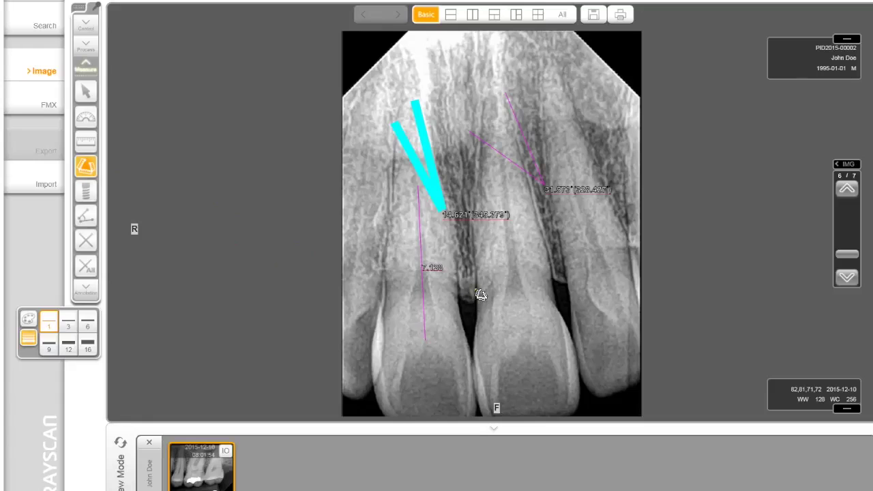
left_click_drag(480, 295, 480, 367)
left_click(476, 363)
left_click(86, 288)
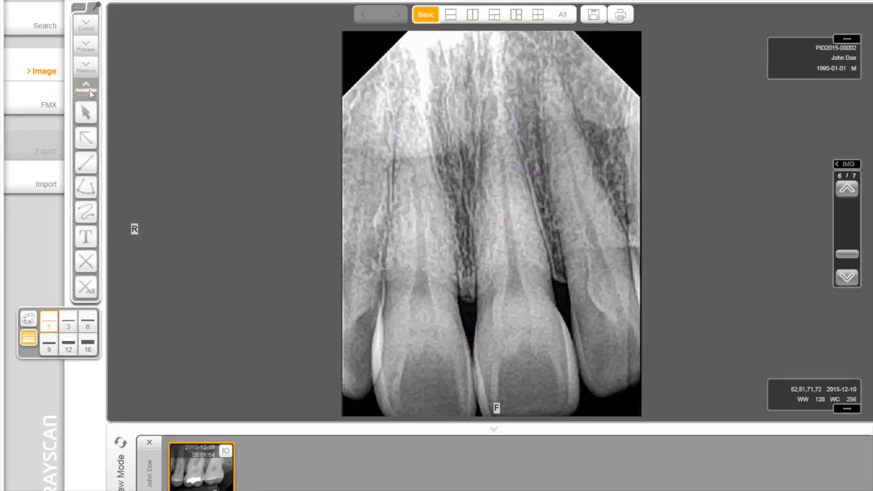
- Annotate the X-ray with an arrow across the root, a line near the top, and an angle
left_click(88, 141)
left_click_drag(445, 175, 519, 198)
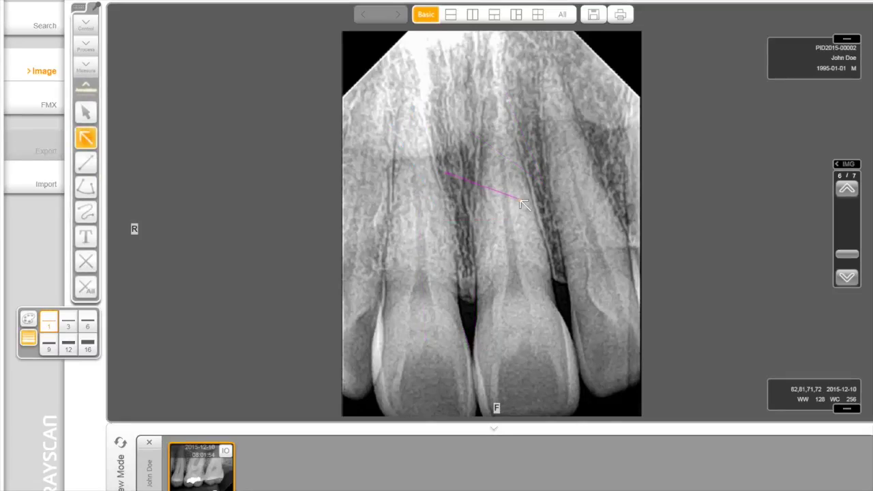
left_click(86, 162)
left_click_drag(396, 107, 518, 71)
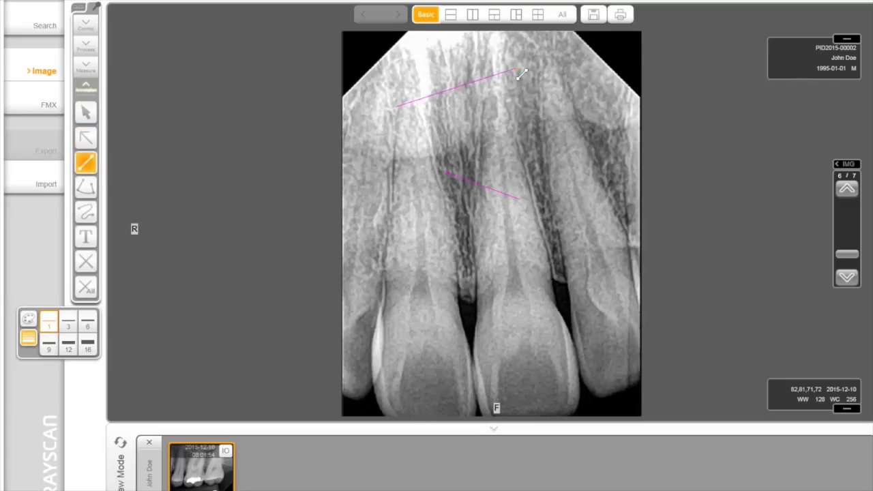
left_click(86, 187)
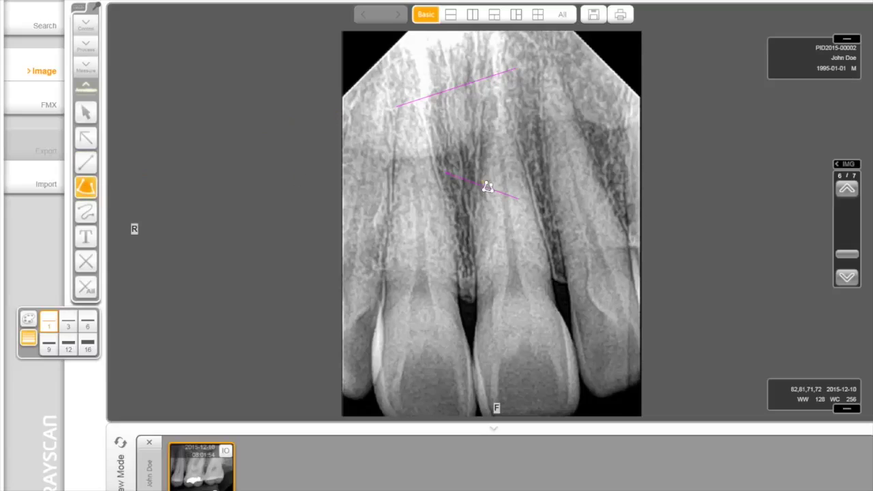
left_click_drag(483, 191, 496, 96)
left_click(529, 184)
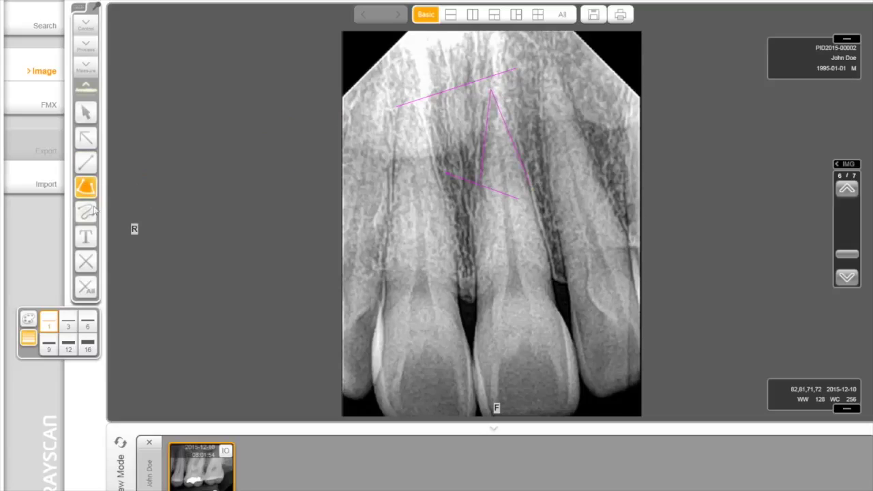
- Add a freehand curve near the image top and a text note reading 'text'
left_click(86, 211)
mouse_move(419, 90)
left_mouse_down()
mouse_move(478, 66)
mouse_move(486, 72)
left_mouse_up()
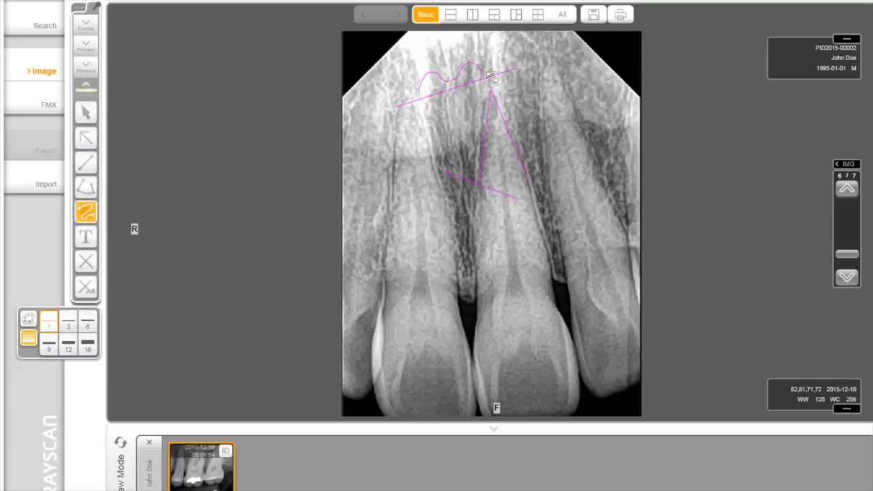
left_click(90, 237)
left_click(530, 202)
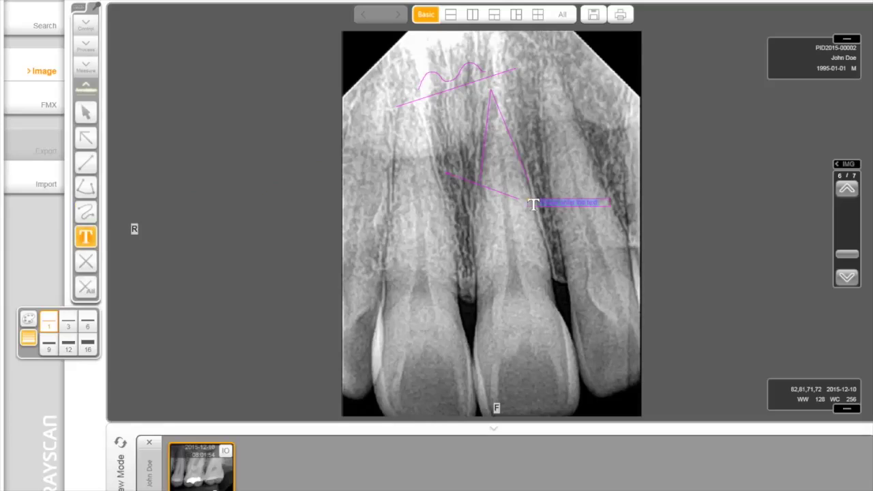
type("text")
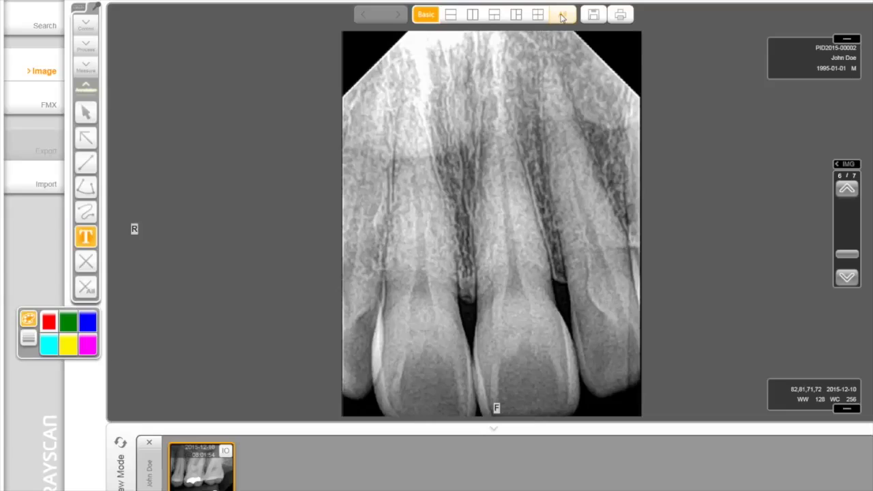
- Load the series into a second viewport at image 4/7, beside the incisor X-ray
left_click(451, 15)
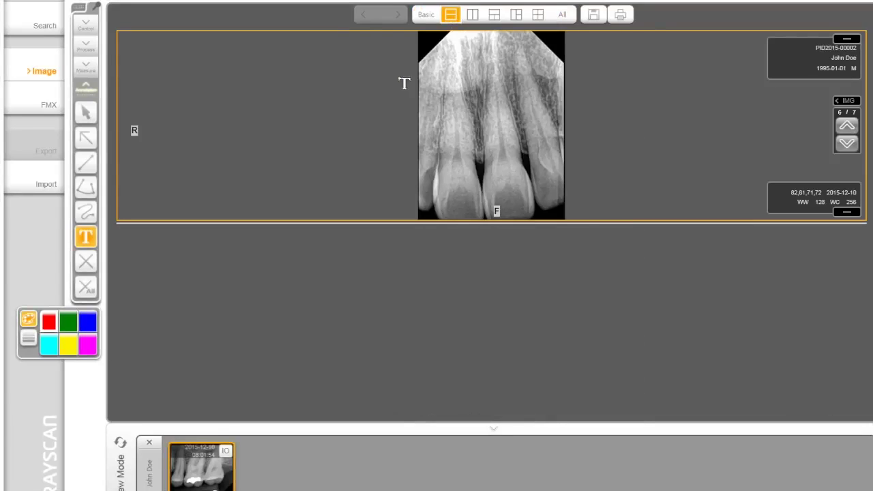
left_click_drag(202, 468, 411, 352)
left_click_drag(480, 336, 483, 335)
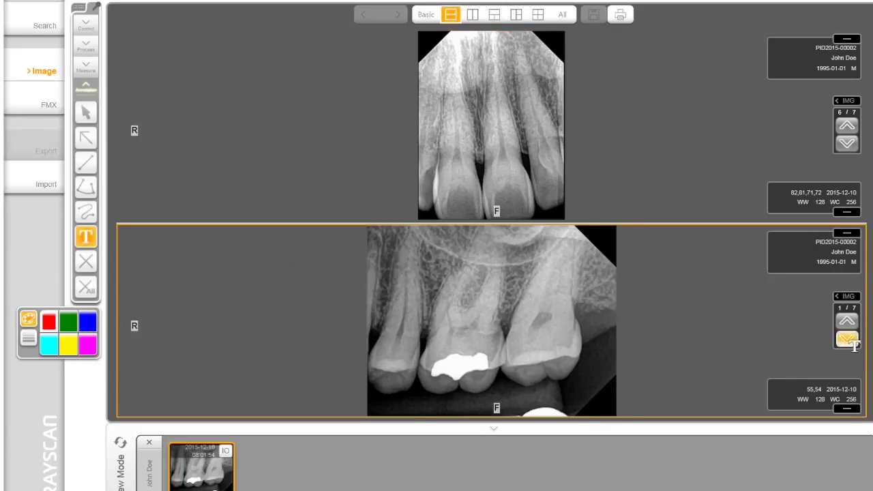
left_click(848, 339)
left_click(848, 340)
left_click(848, 339)
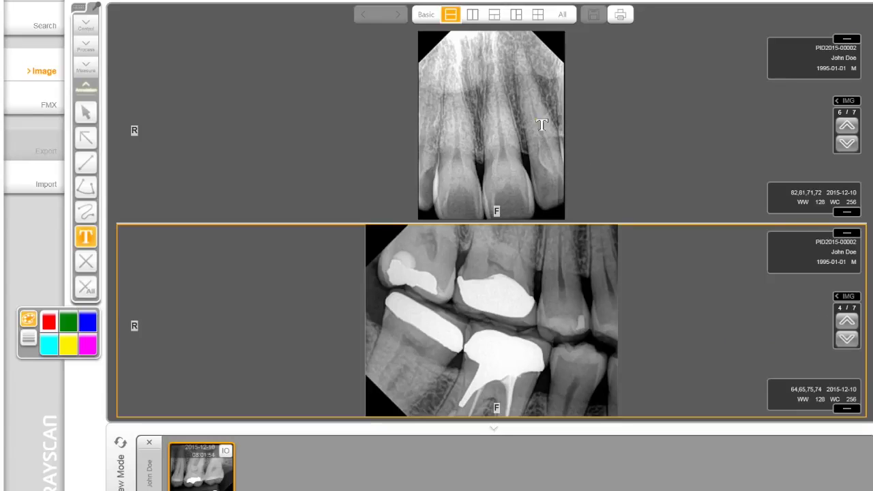
left_click(471, 16)
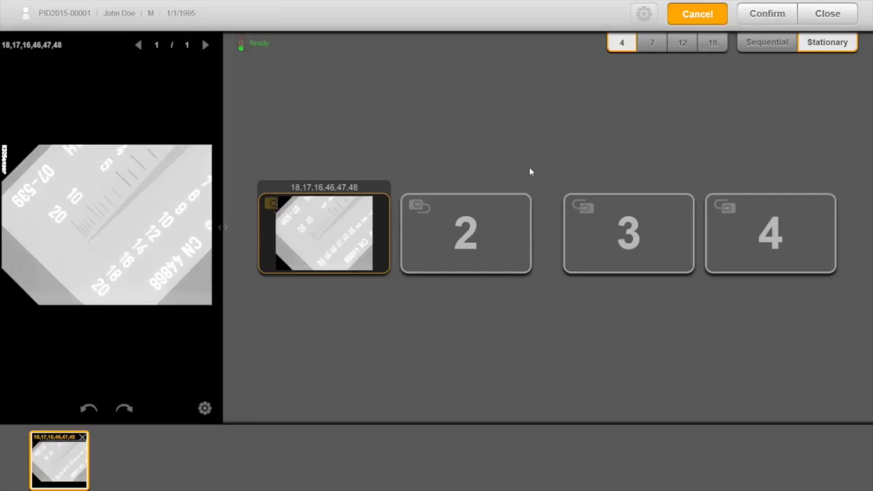
- Open Filter Setting for the newly acquired image in slot 1
left_click(206, 408)
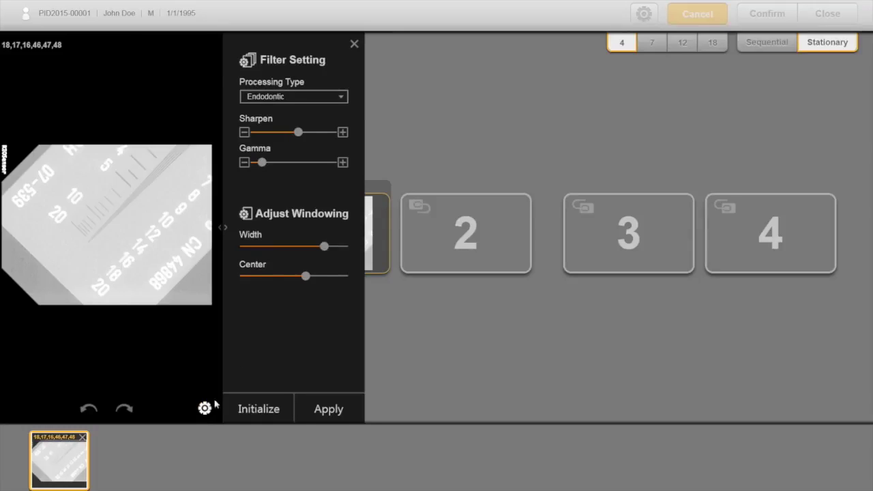
- Keep Endodontic processing, add sharpening, and try gamma up then back down
left_click(341, 97)
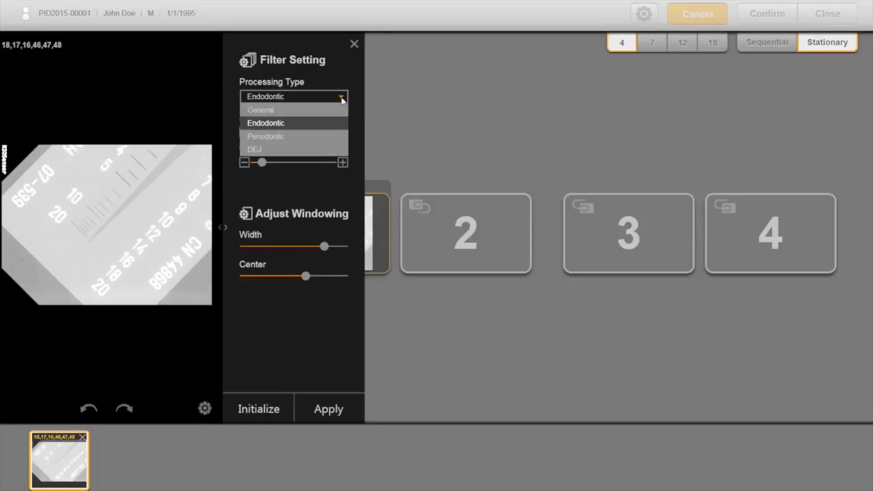
left_click(342, 99)
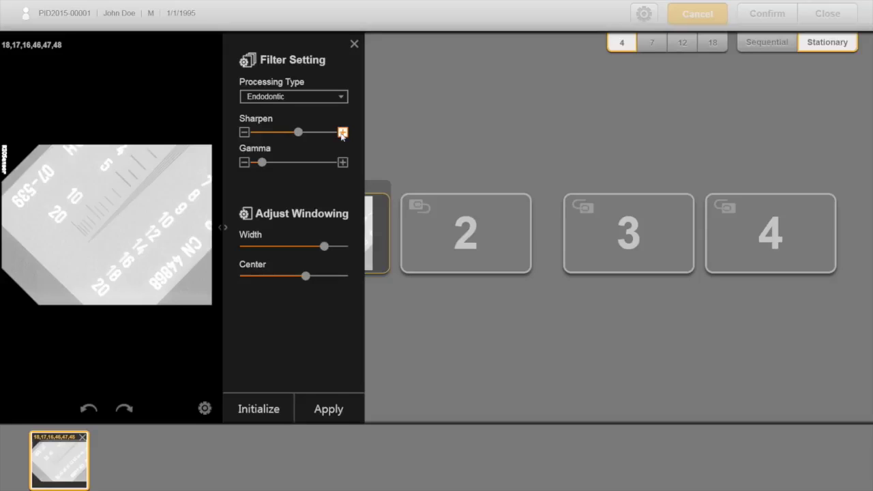
left_click(343, 133)
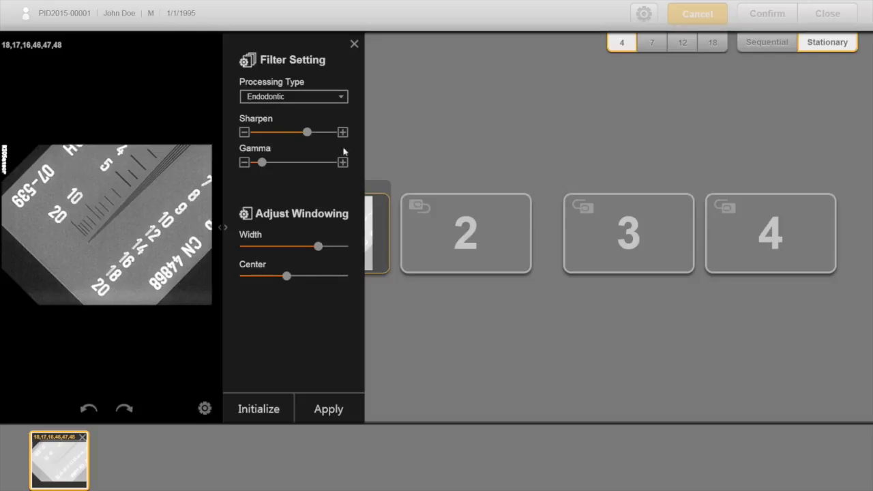
left_click(343, 162)
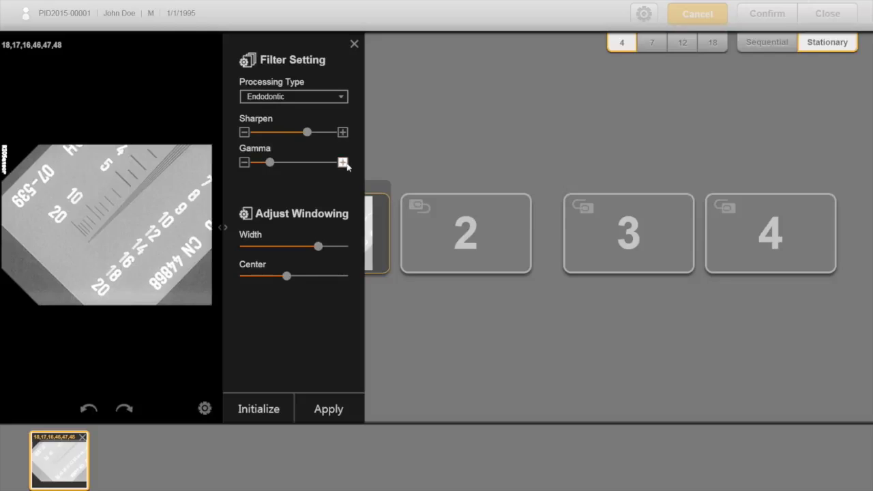
left_click(245, 163)
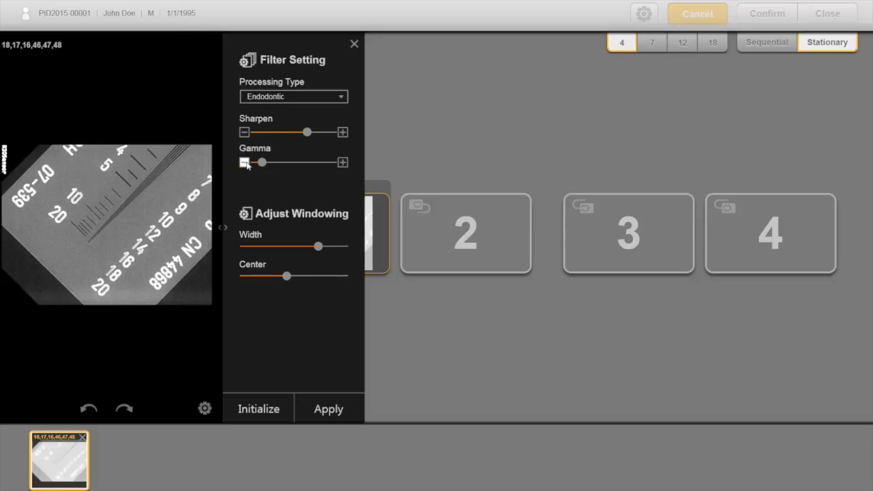
- Narrow the window width for more contrast and undo the last image rotation
left_click_drag(318, 248, 328, 250)
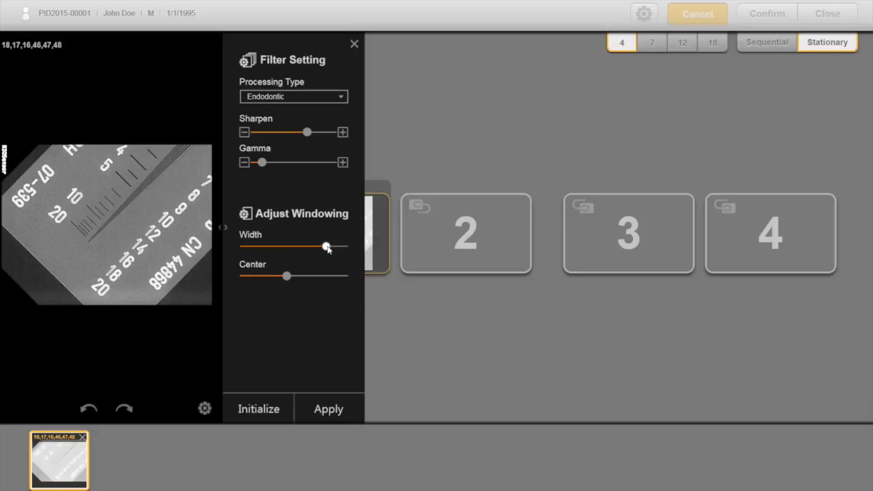
mouse_move(328, 249)
left_mouse_down()
mouse_move(287, 248)
mouse_move(287, 277)
mouse_move(303, 280)
mouse_move(293, 281)
left_mouse_up()
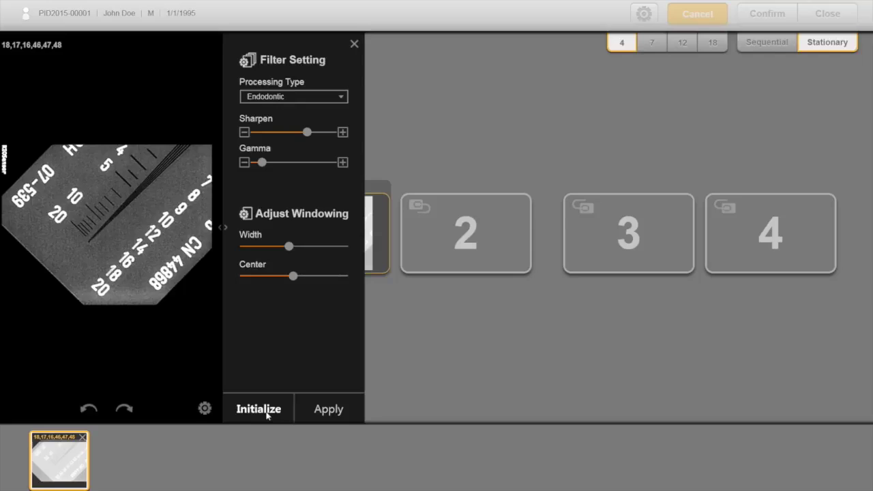
left_click(91, 409)
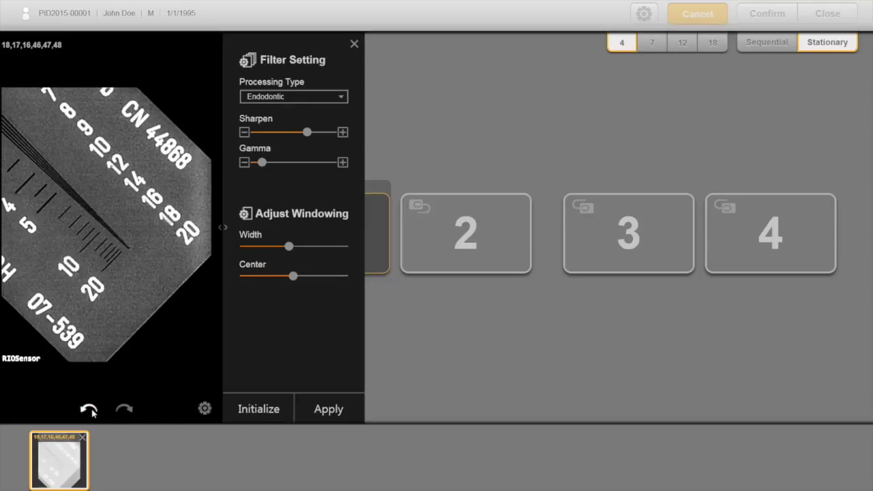
- Re-apply the rotation, apply the Endodontic filter, and confirm the captured image
left_click(125, 410)
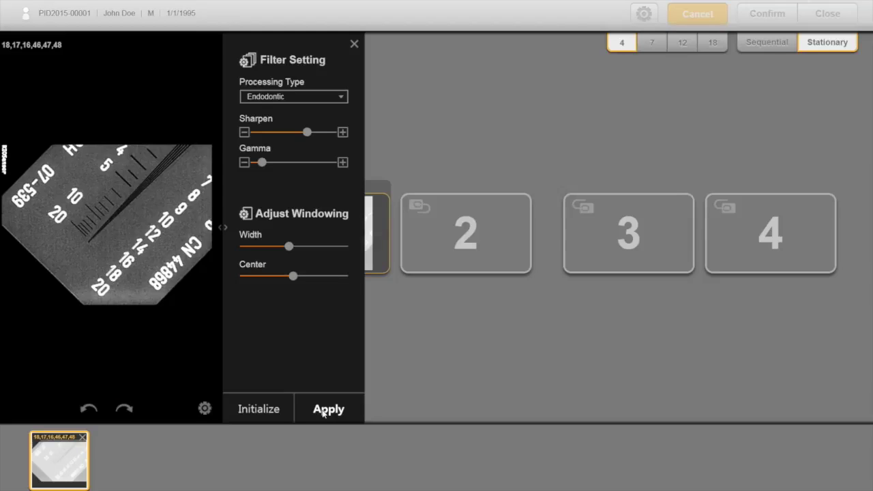
left_click(325, 412)
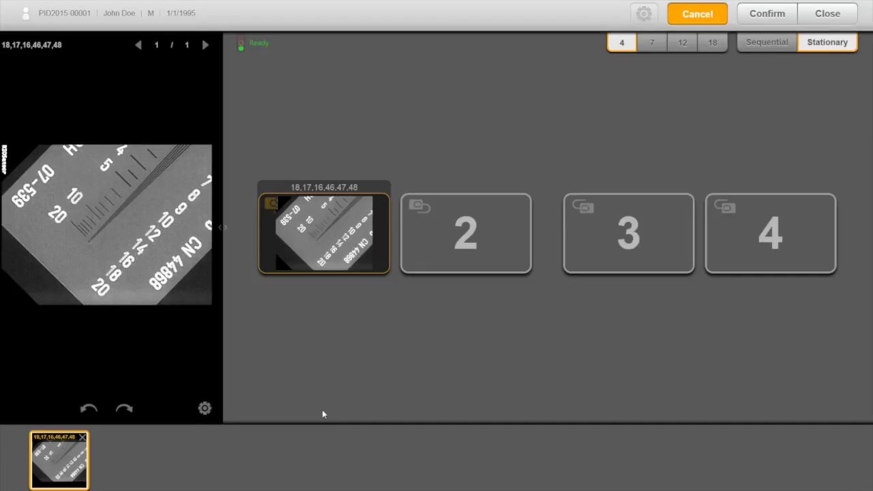
left_click(768, 14)
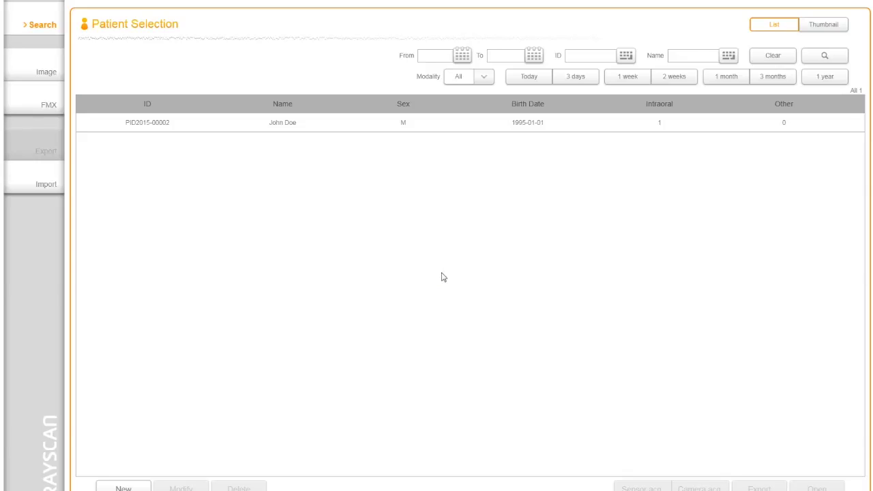
- Open the Import view and expand the Desktop folder
left_click(36, 184)
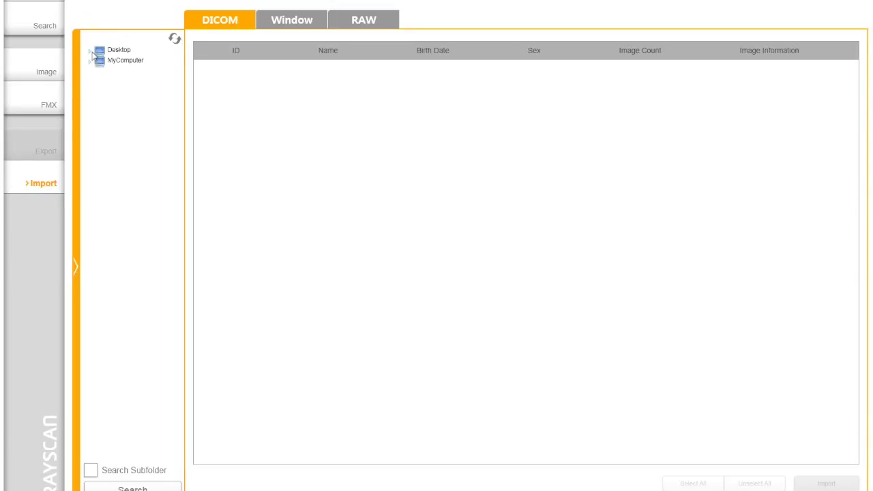
left_click(93, 53)
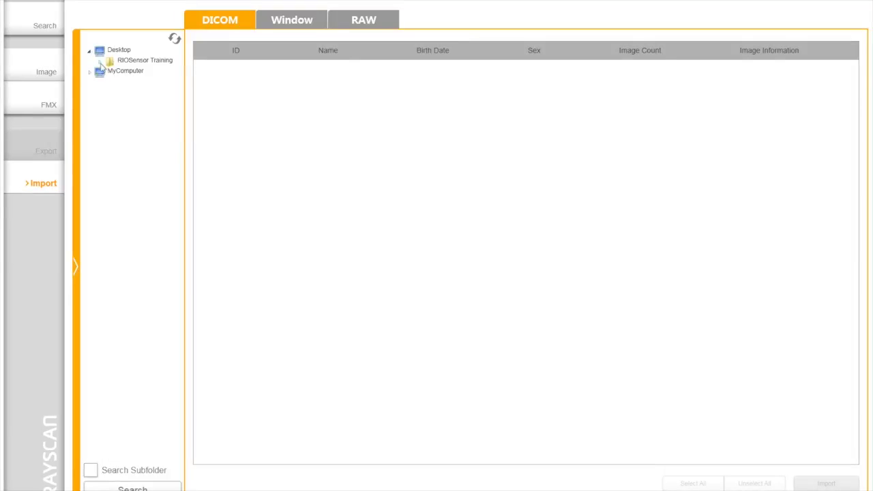
- Search Desktop > RIOSensor Training > Test Patient including subfolders and import the found patient
left_click(100, 62)
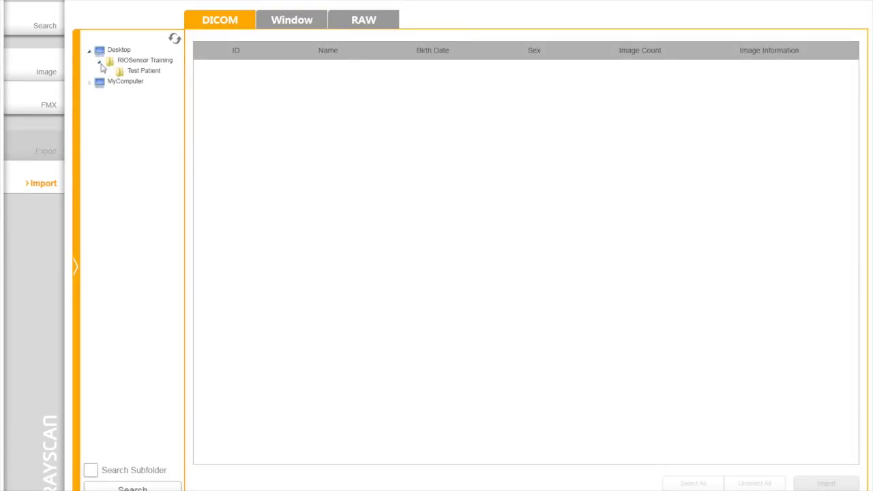
left_click(133, 76)
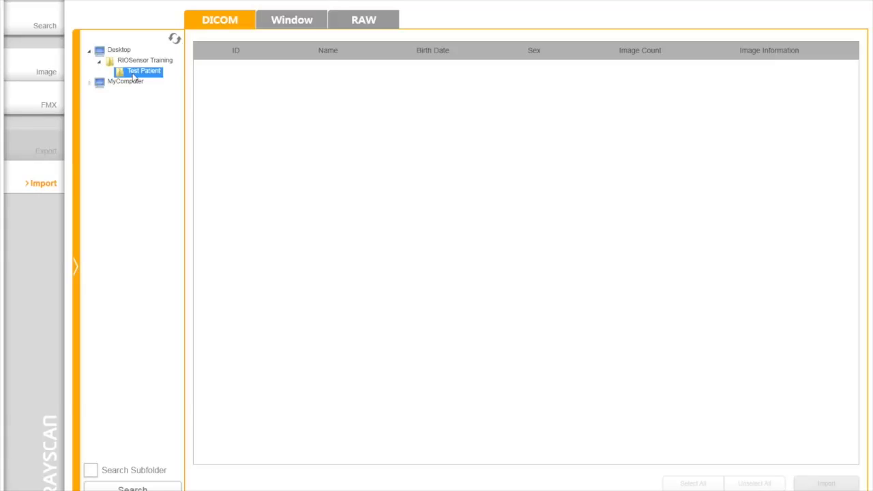
left_click(91, 471)
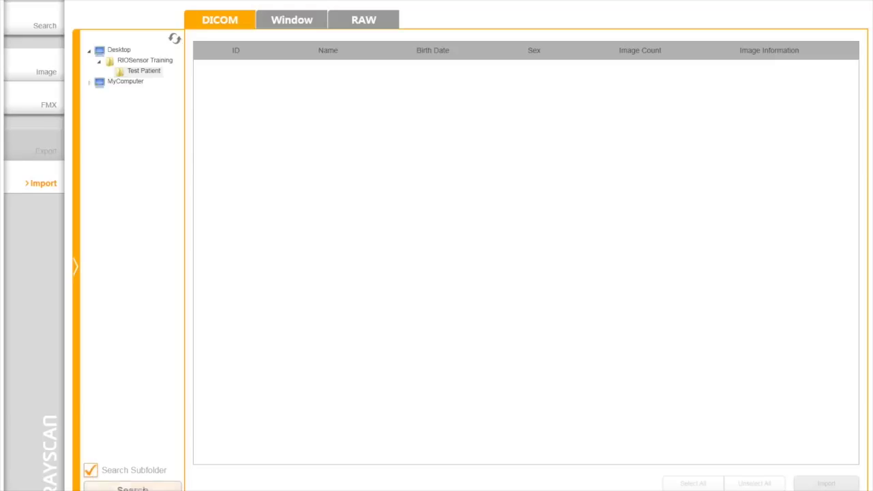
left_click(143, 488)
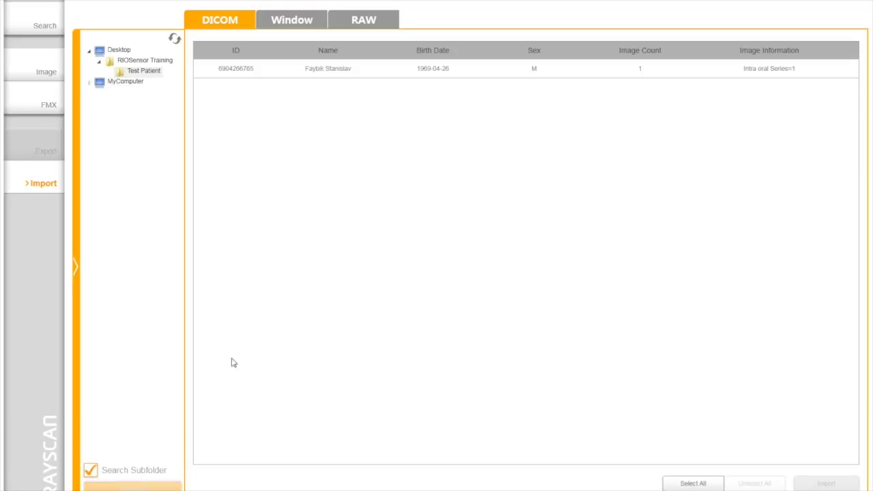
left_click(394, 72)
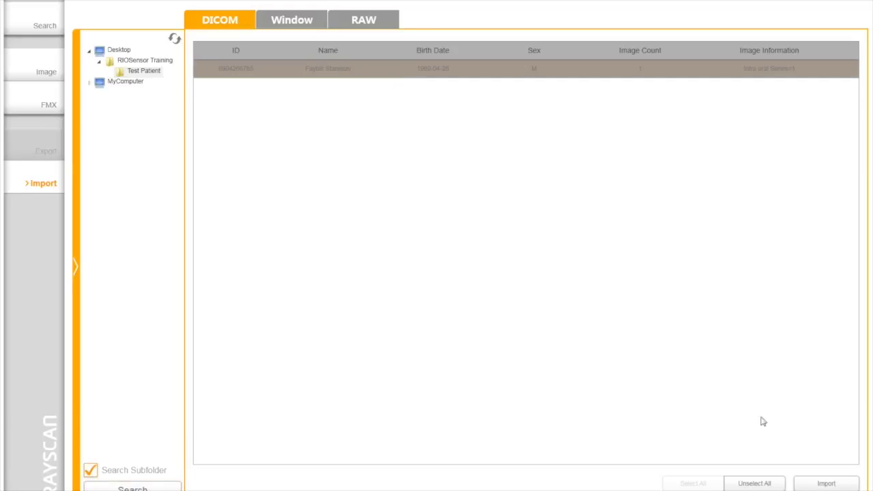
left_click(836, 484)
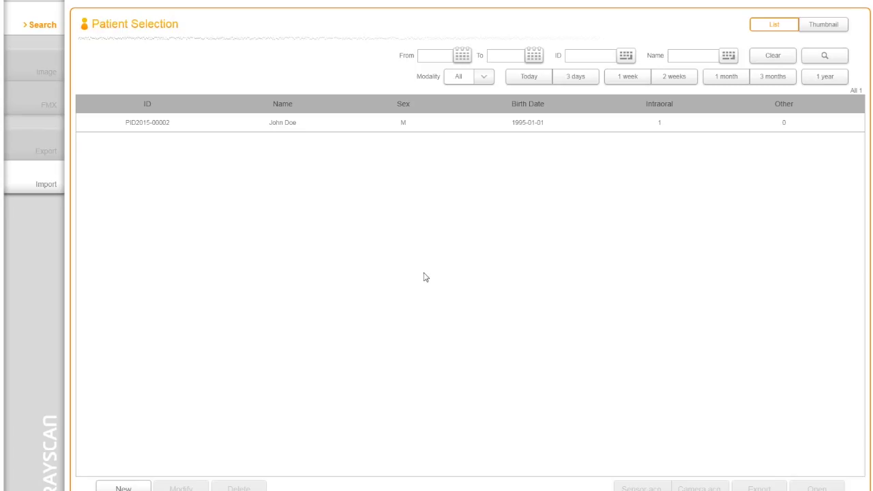
- Open the patient's images and send the intraoral series to Export from the thumbnail menu
left_click(415, 130)
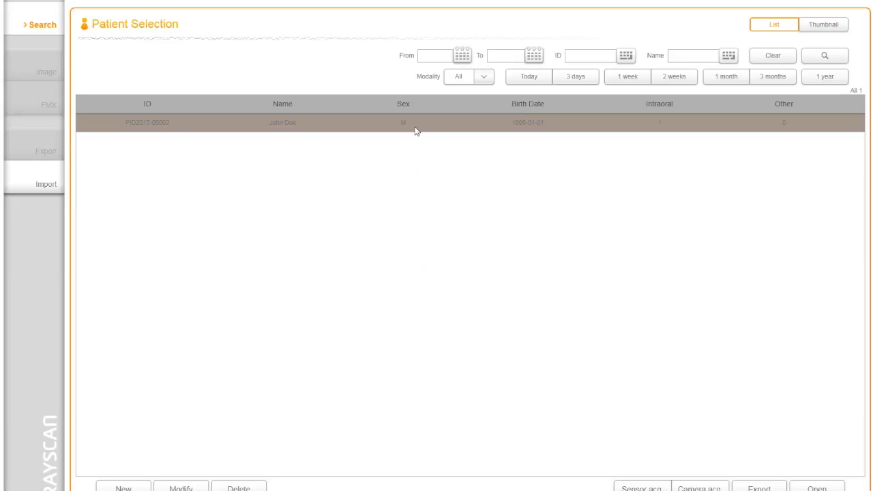
double_click(416, 131)
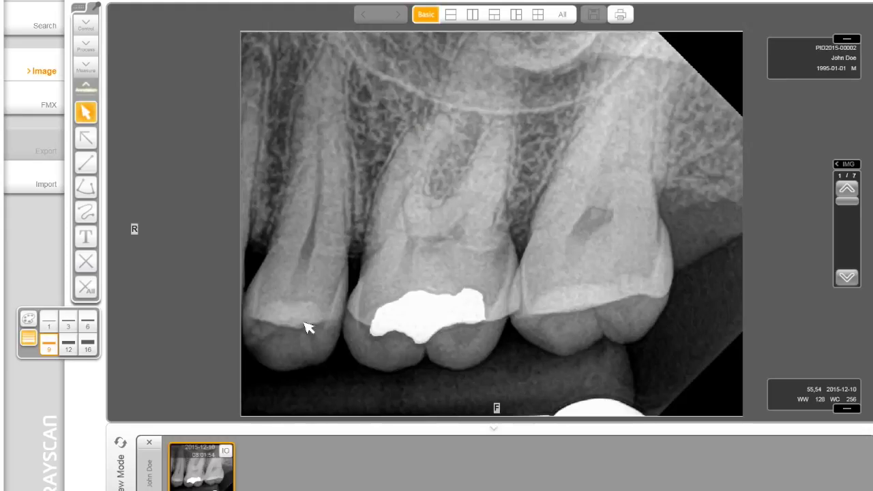
left_click(229, 455)
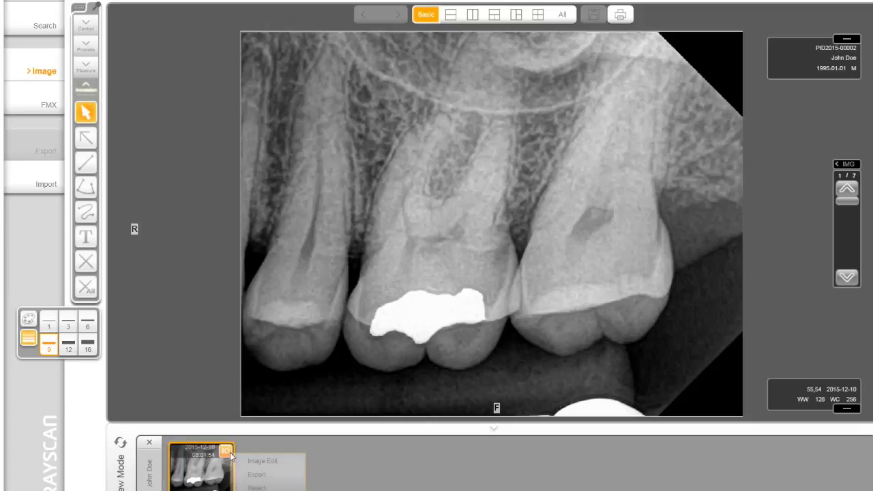
left_click(292, 477)
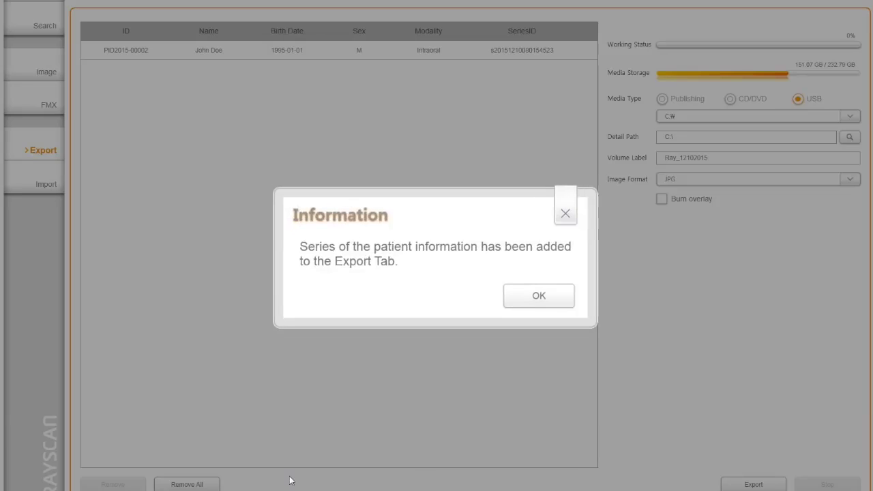
- Dismiss the message, select the series, and set the export media to USB
left_click(511, 300)
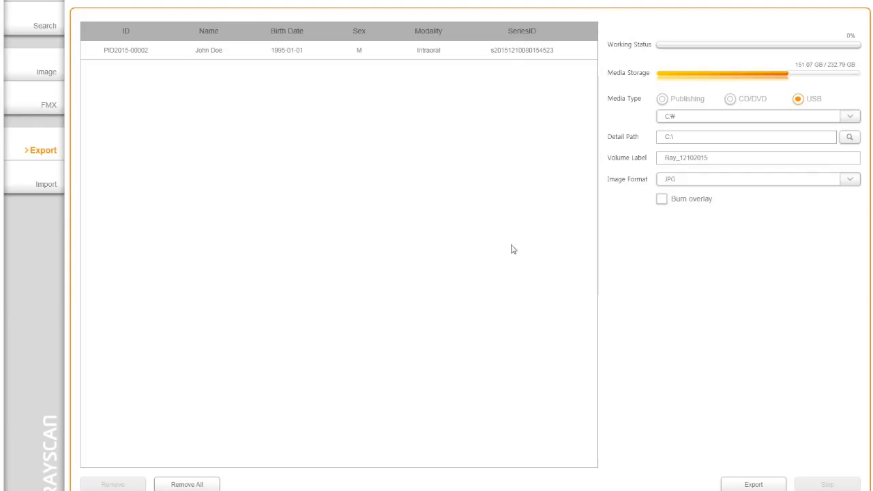
left_click(514, 54)
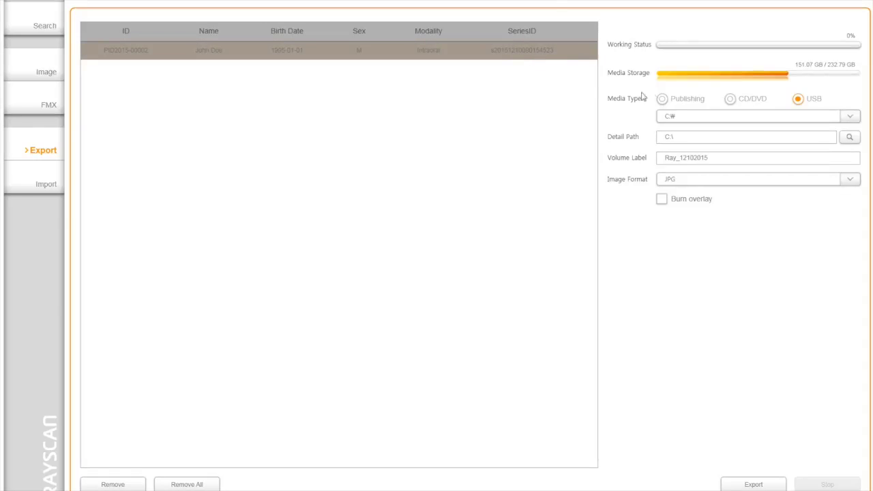
left_click(663, 99)
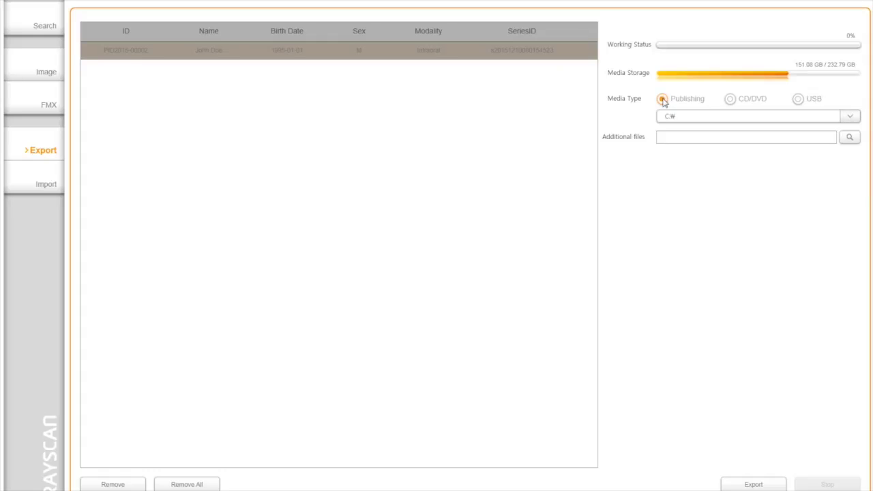
left_click(731, 99)
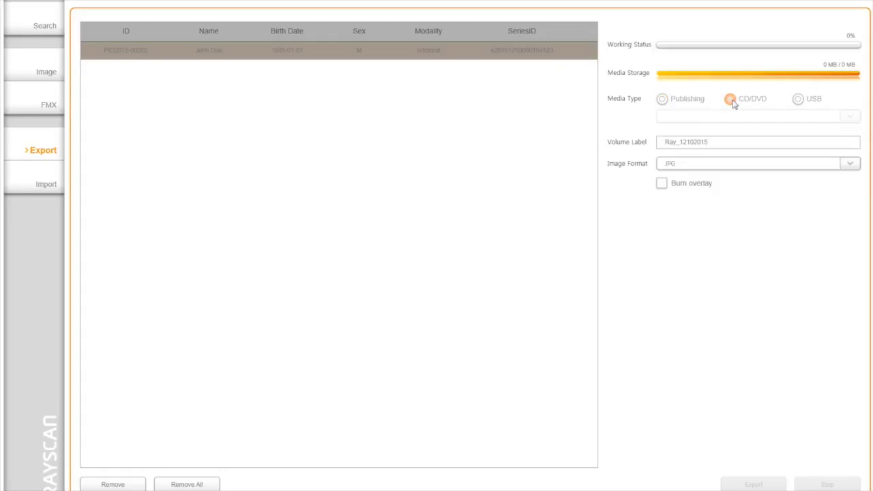
left_click(799, 102)
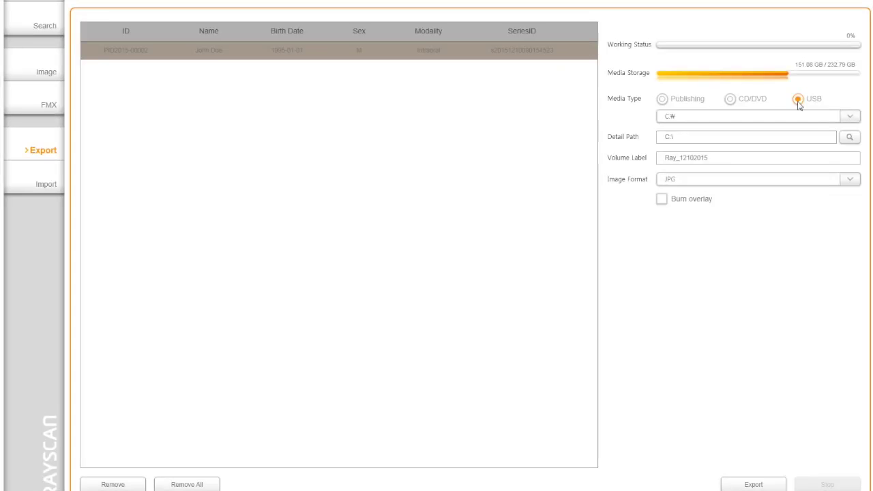
- Choose E:\ [USB DISK] as the export destination drive
left_click(852, 119)
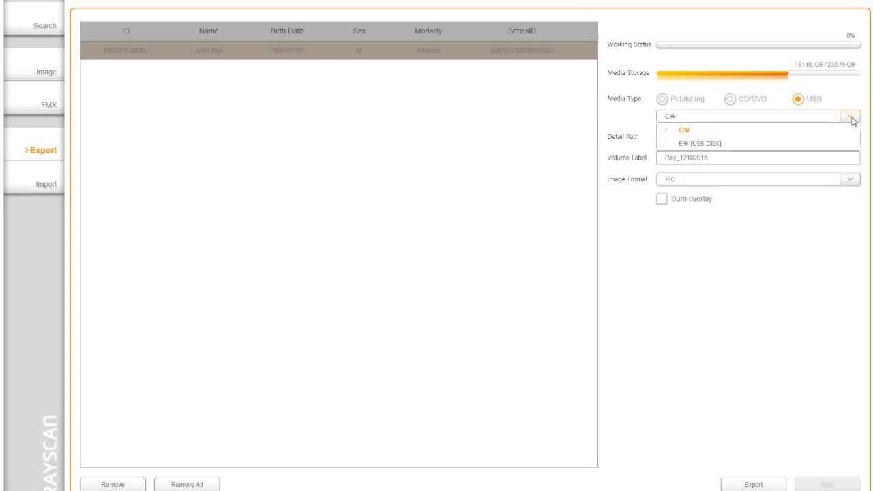
left_click(725, 145)
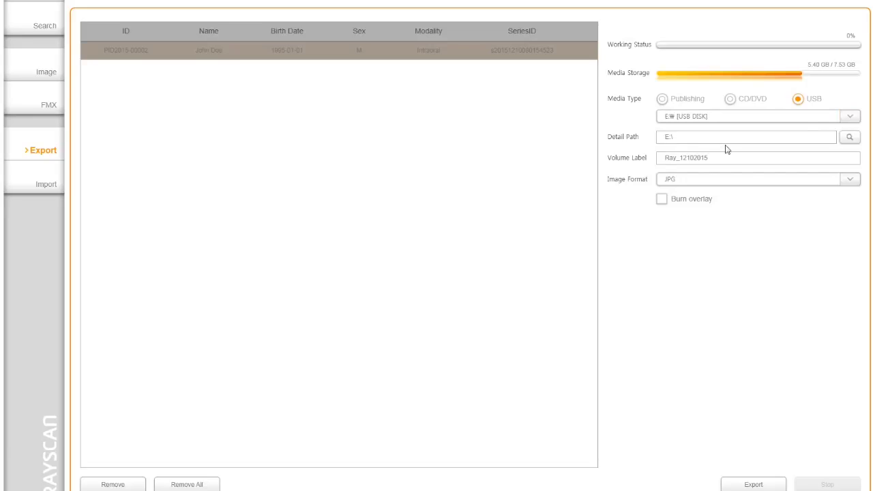
left_click(849, 180)
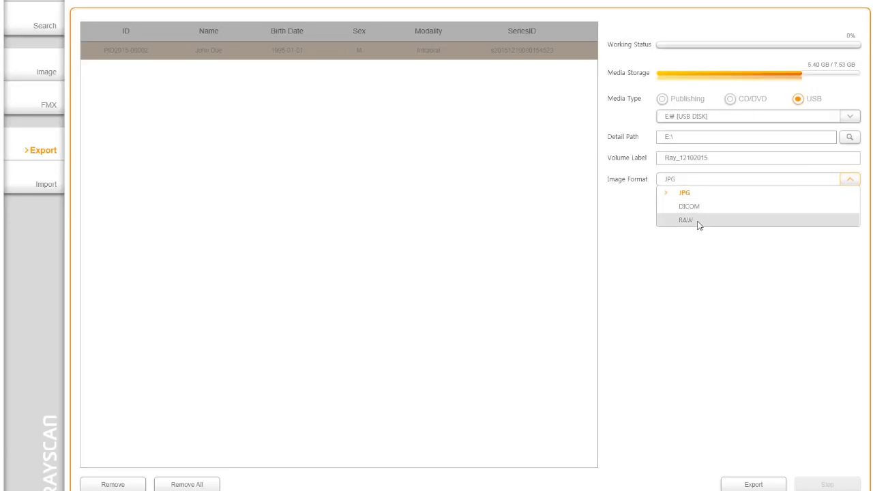
- Switch the export image format from JPG to DICOM
left_click(696, 208)
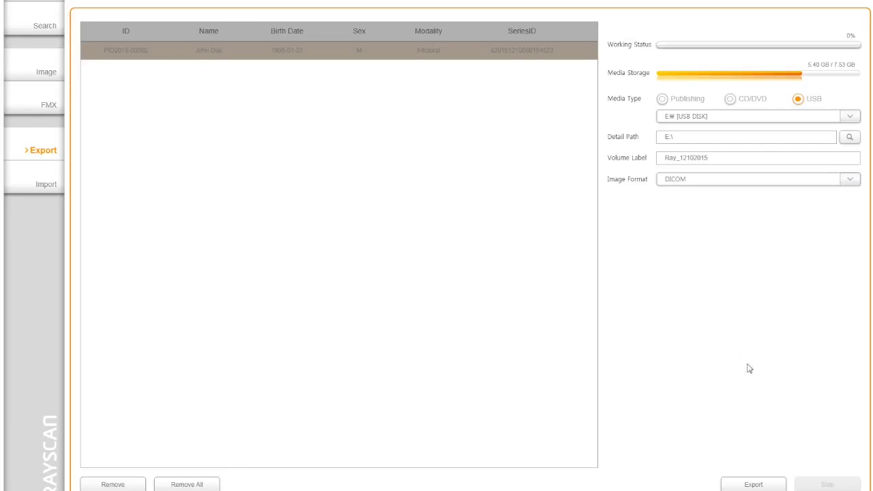